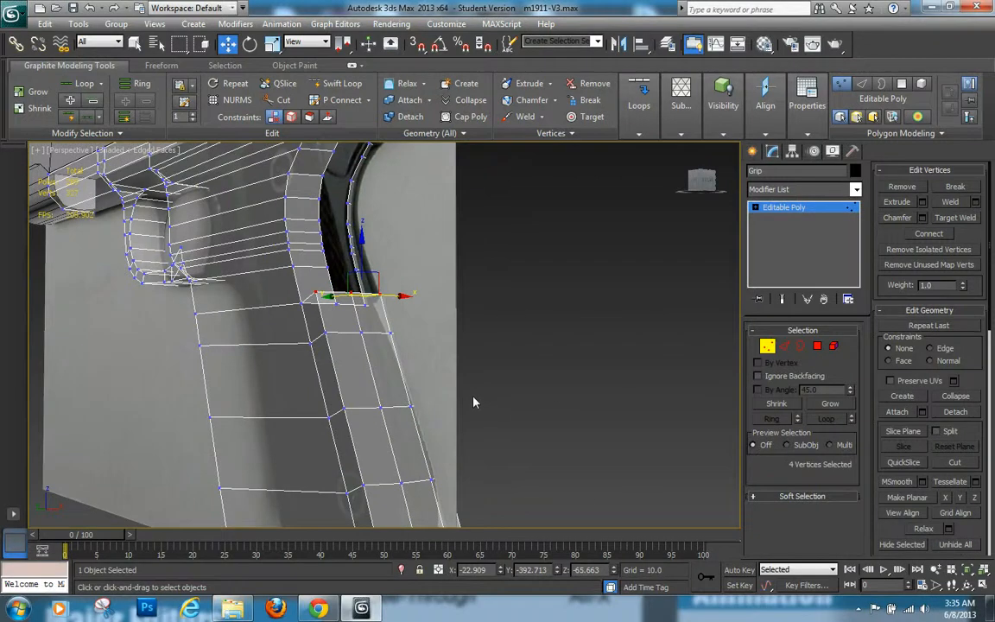
Examine how the grip's rear strip meets the curved section above and compare it with the reference image in perspective and left views
scroll(470, 399, down, 6)
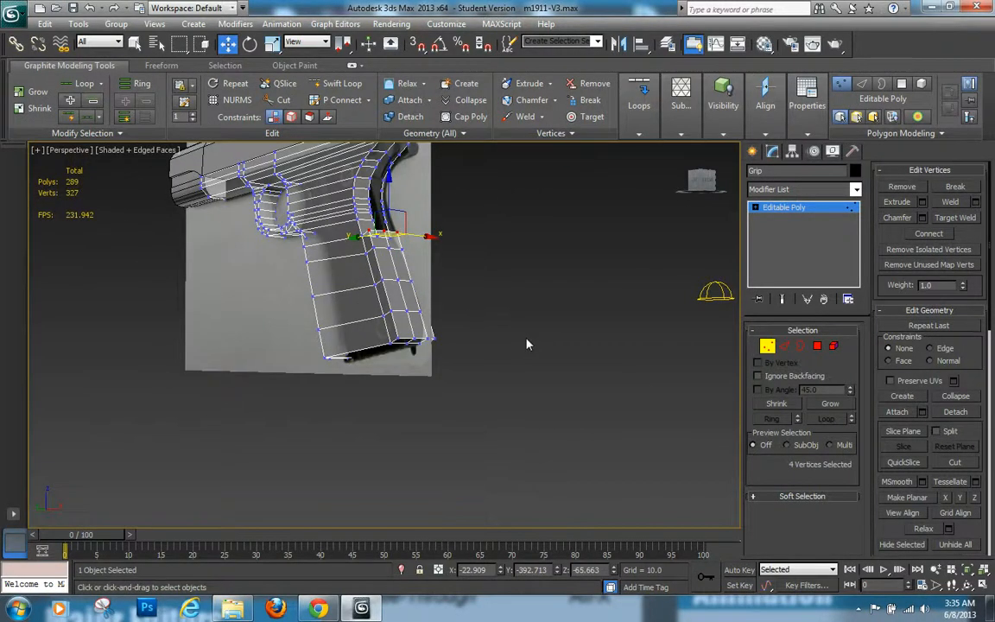
middle_drag(537, 361, 543, 399)
scroll(543, 398, up, 5)
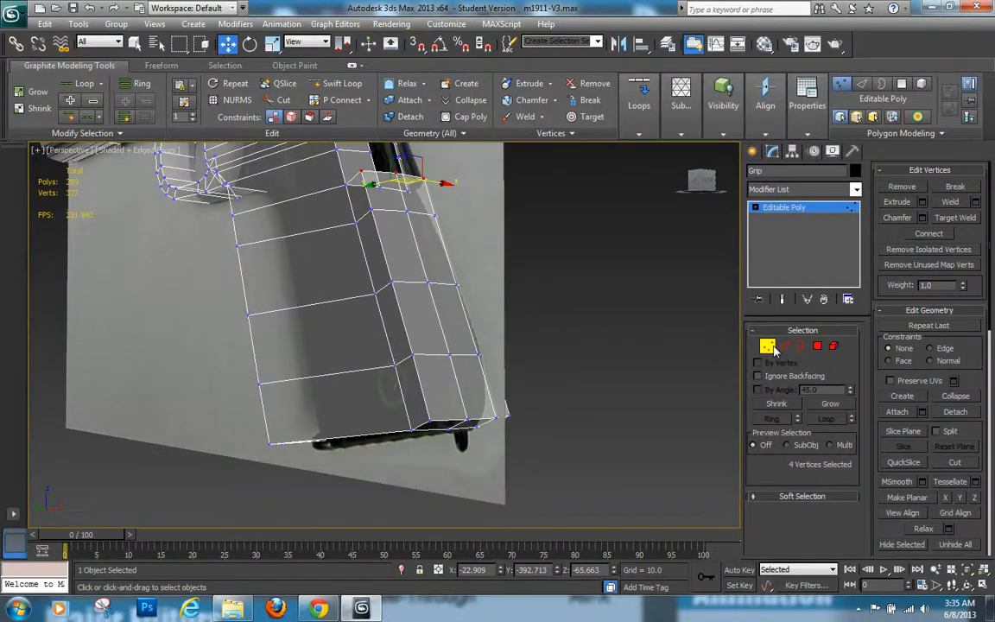
click(768, 347)
scroll(603, 359, down, 6)
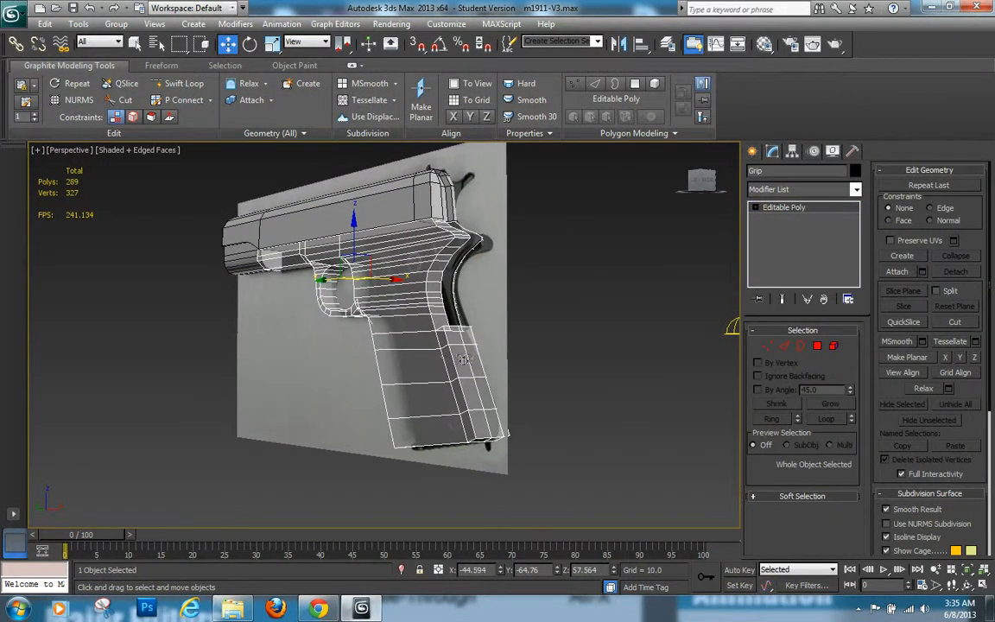
scroll(451, 356, up, 5)
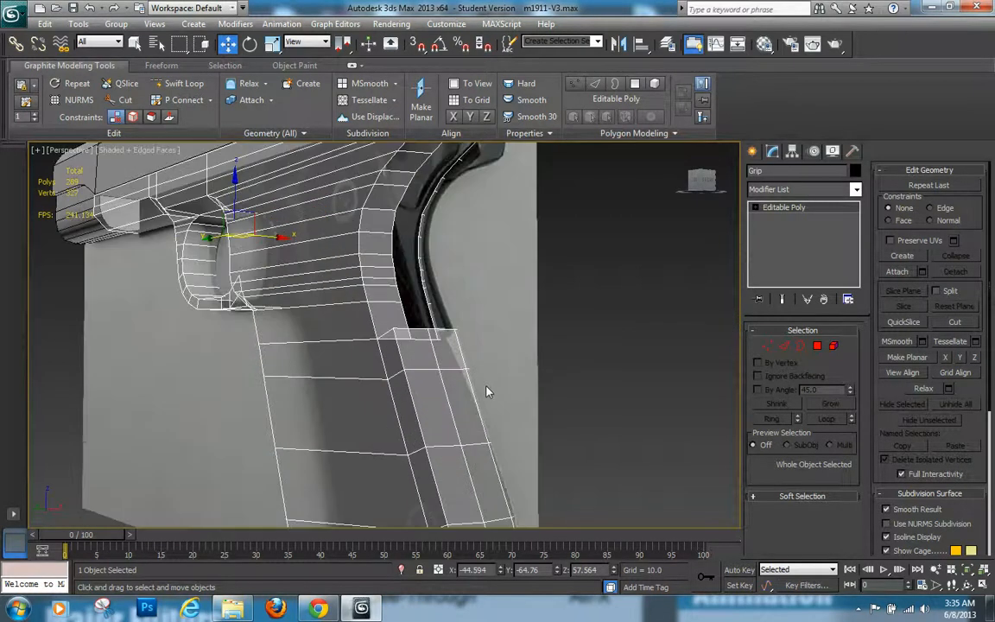
middle_drag(487, 388, 504, 469)
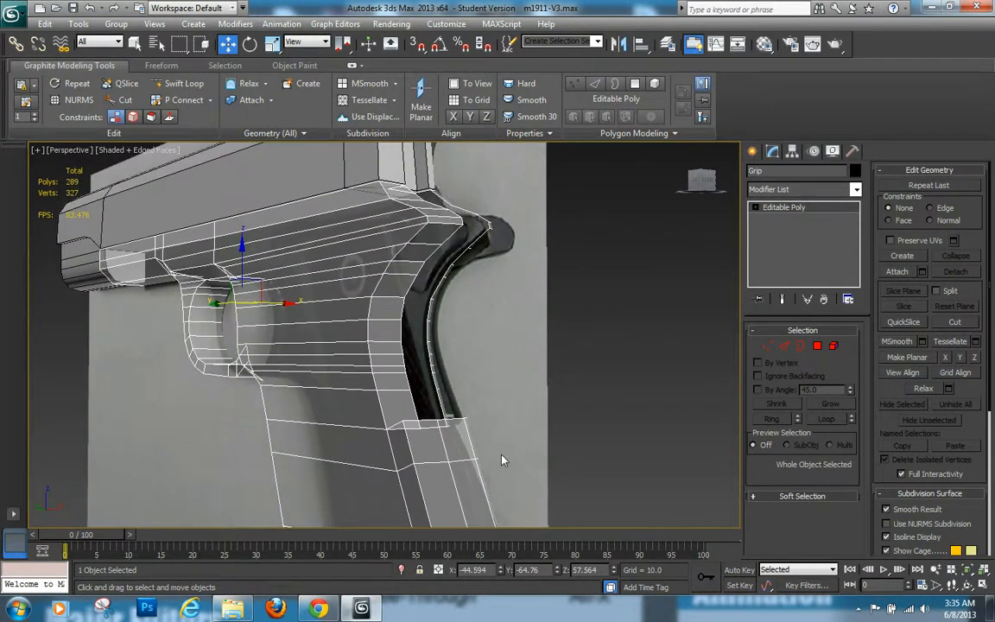
scroll(483, 424, down, 5)
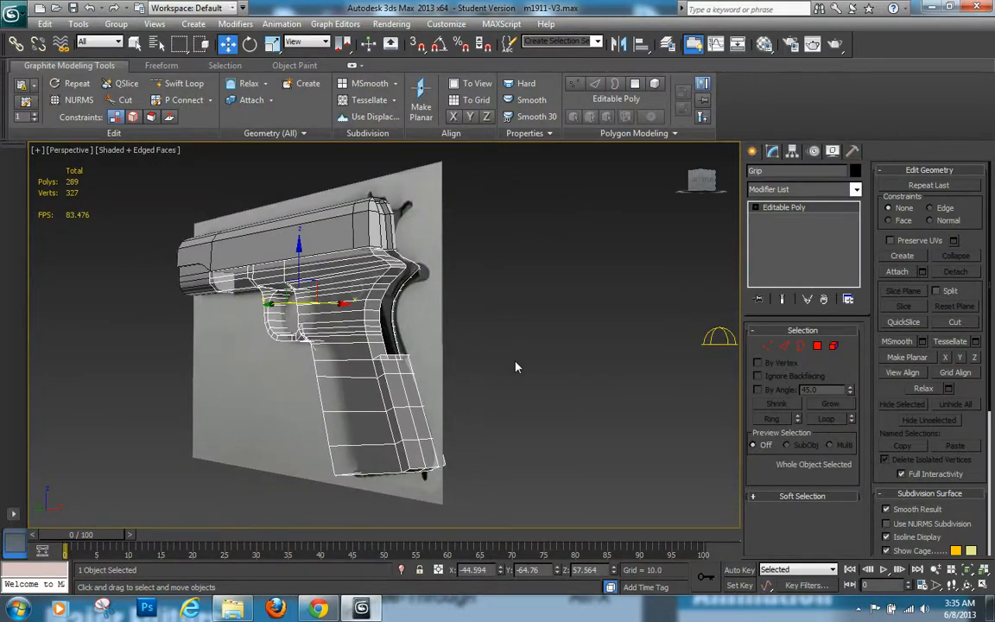
alt+middle_drag(528, 370, 493, 400)
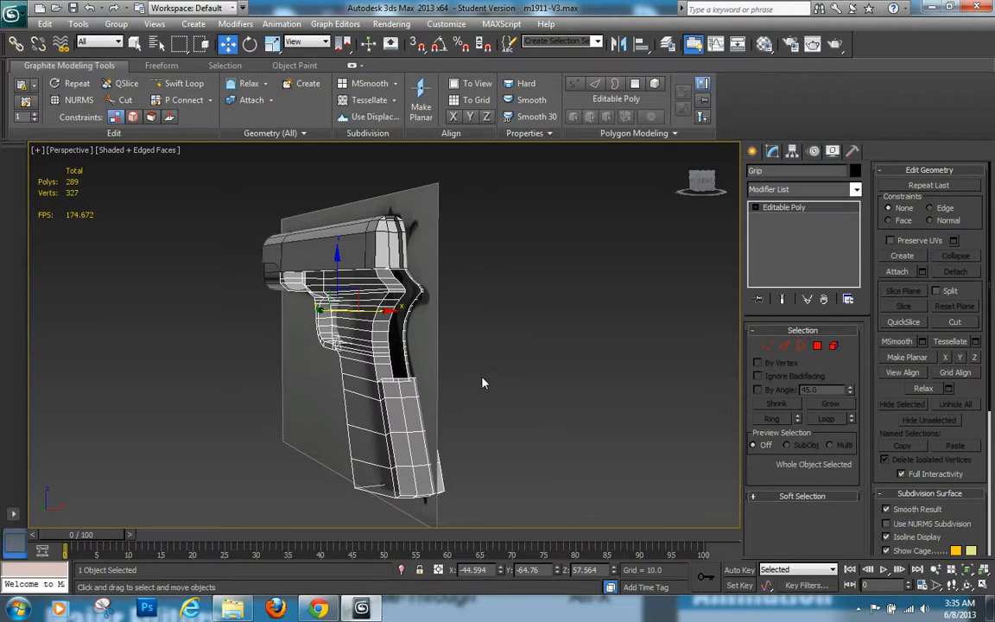
scroll(482, 382, up, 2)
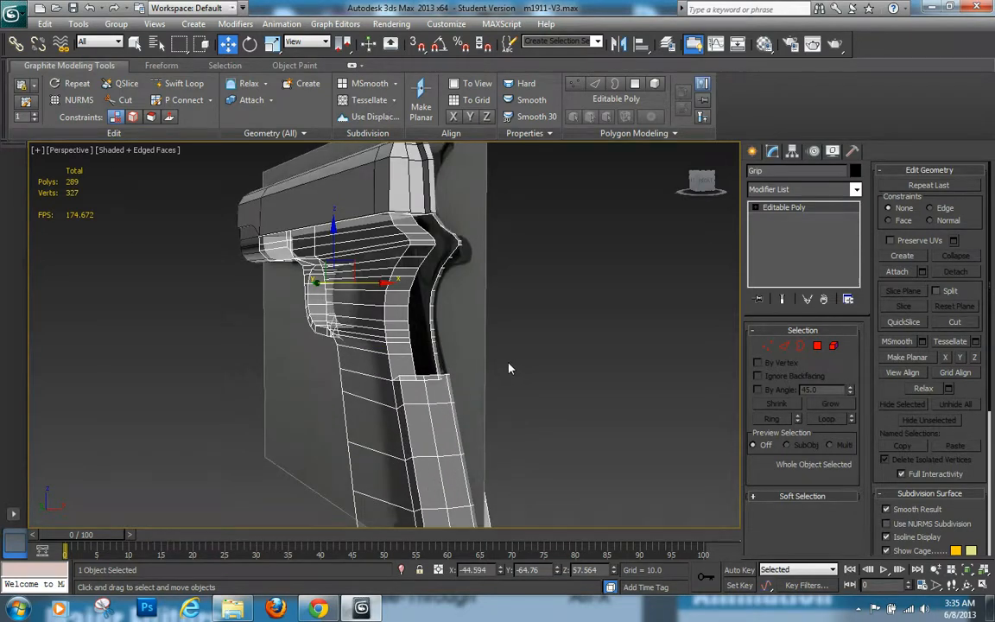
scroll(508, 368, down, 5)
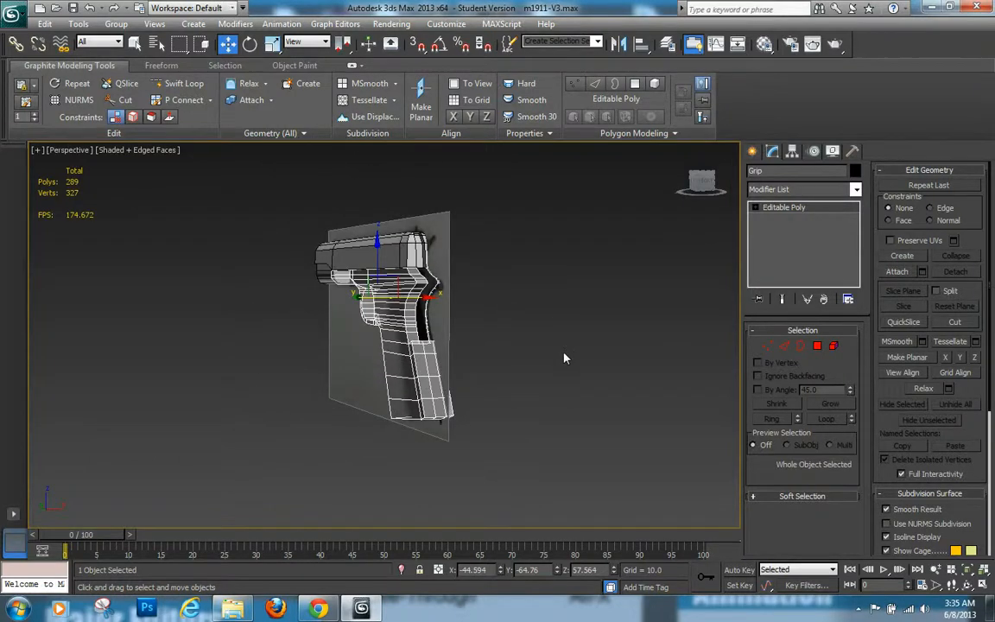
scroll(520, 359, up, 4)
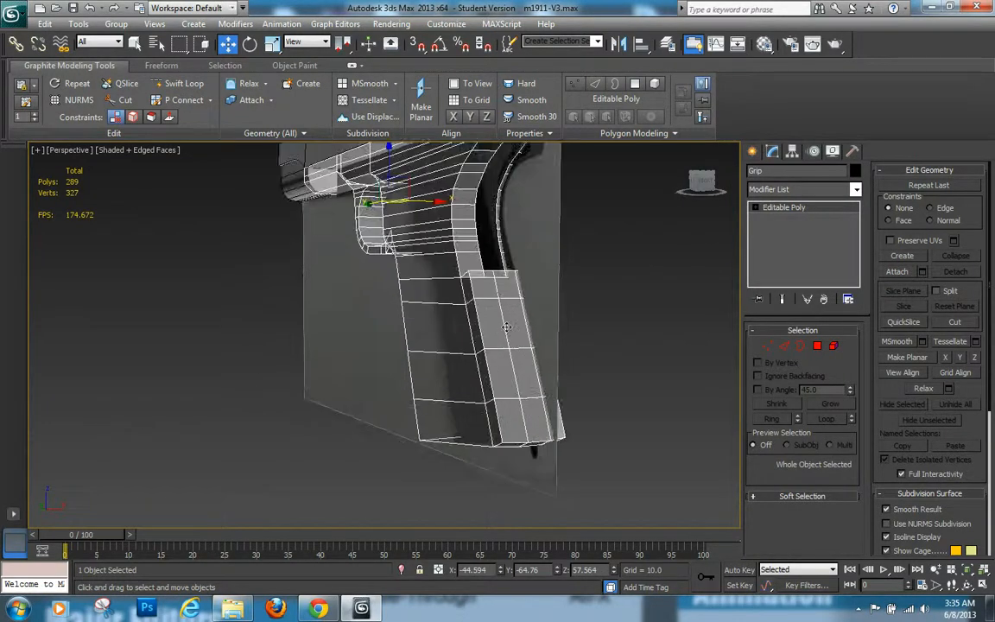
key(l)
scroll(339, 285, up, 3)
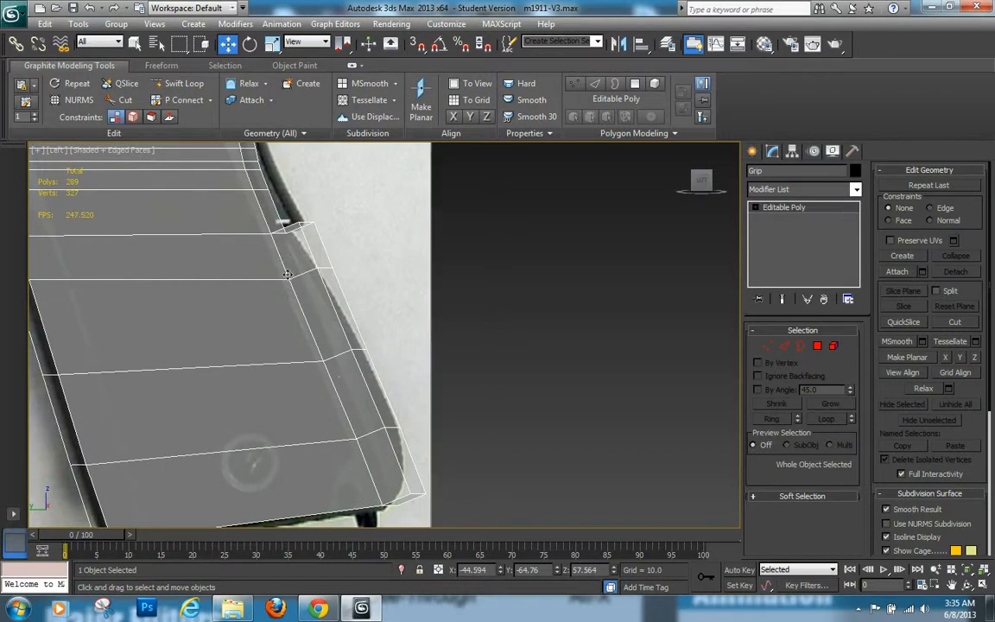
scroll(287, 263, down, 4)
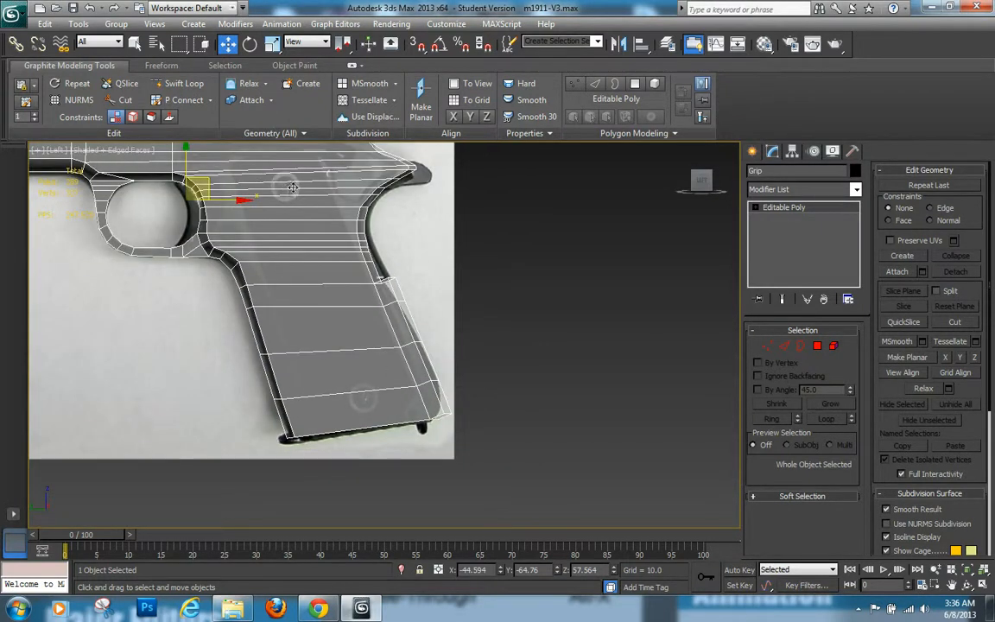
scroll(359, 346, up, 6)
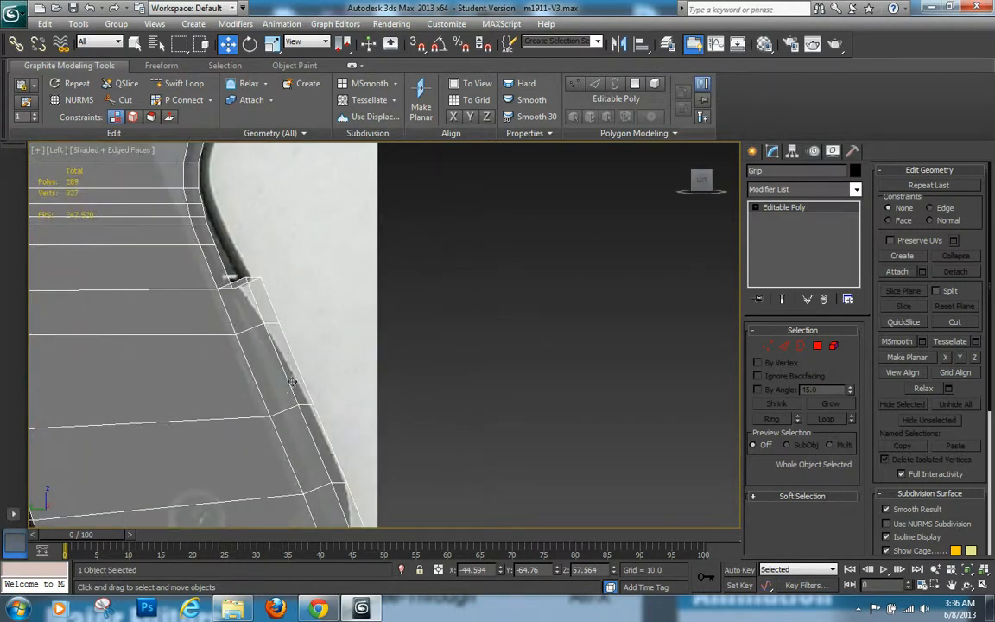
middle_drag(271, 392, 331, 392)
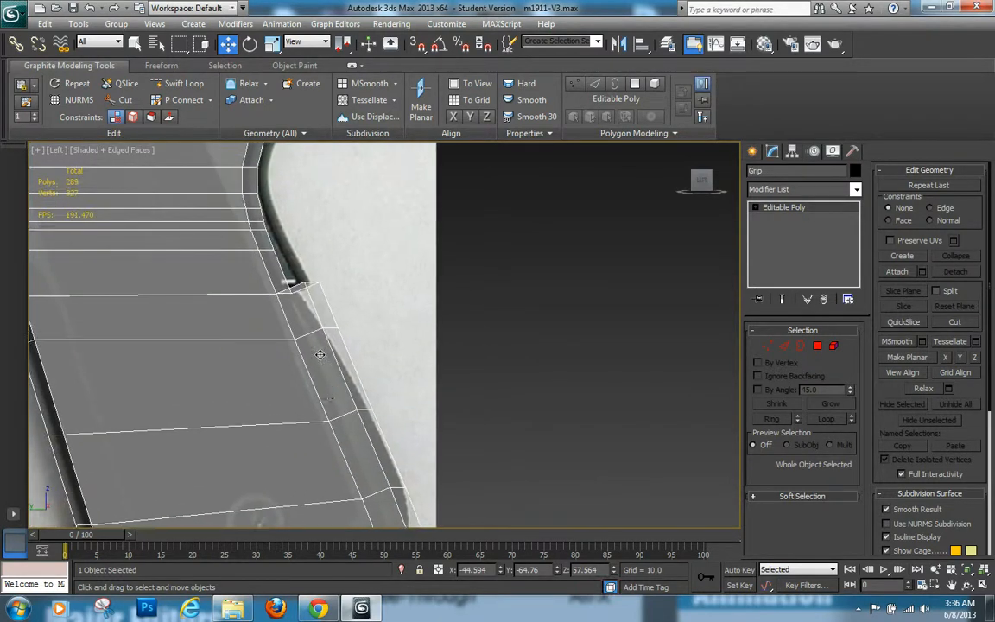
Target-weld the four protruding vertices along the top of the grip's rear strip to the adjacent vertices at the base of the curved section
click(769, 347)
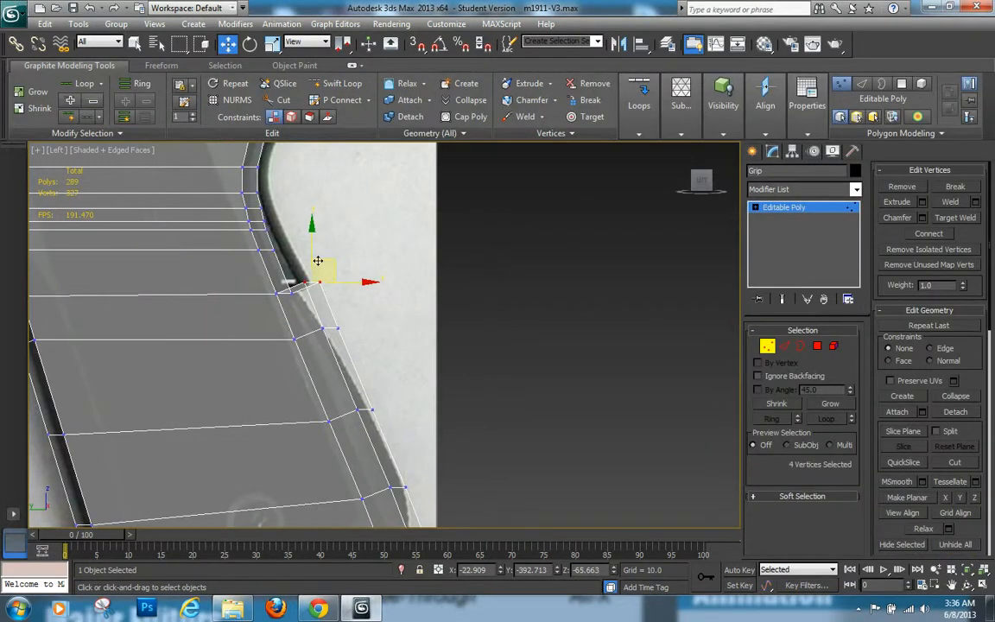
key(p)
alt+middle_drag(393, 289, 358, 249)
scroll(329, 324, down, 5)
scroll(329, 246, up, 4)
scroll(360, 250, up, 6)
middle_drag(432, 213, 444, 385)
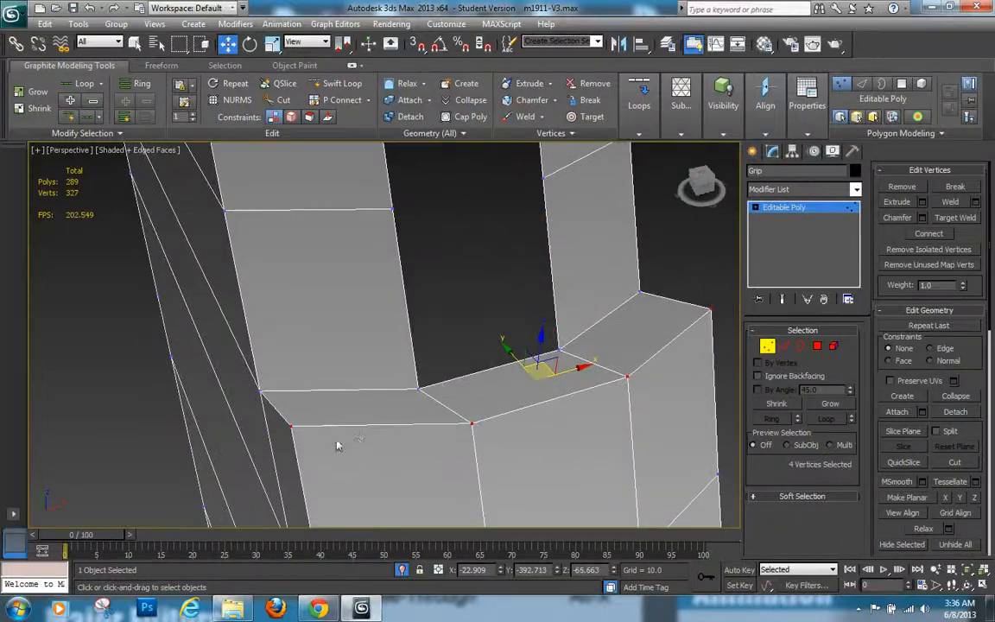
middle_drag(390, 413, 398, 314)
scroll(398, 314, down, 5)
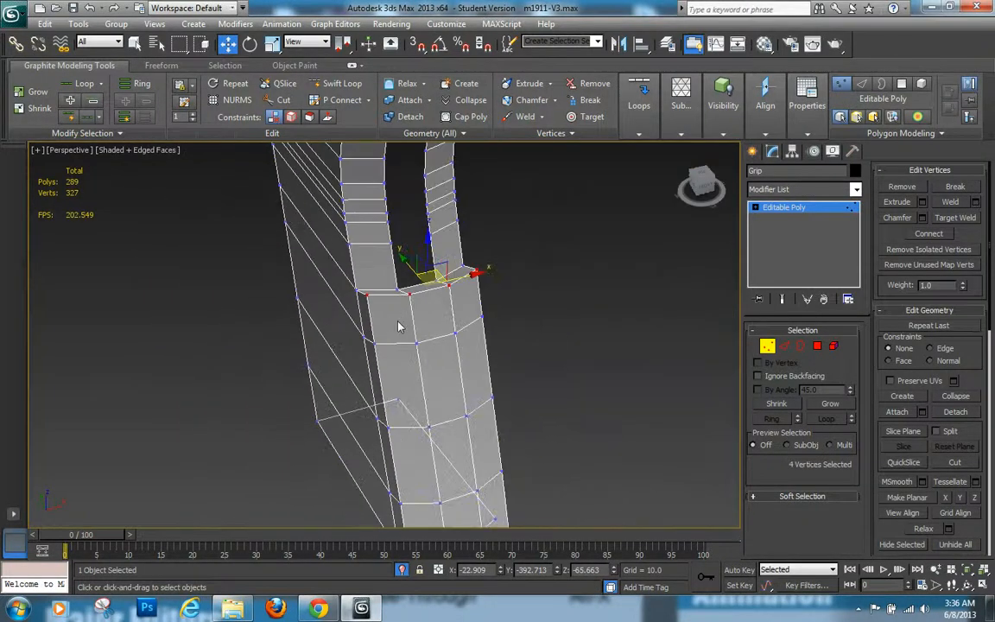
middle_drag(415, 483, 455, 457)
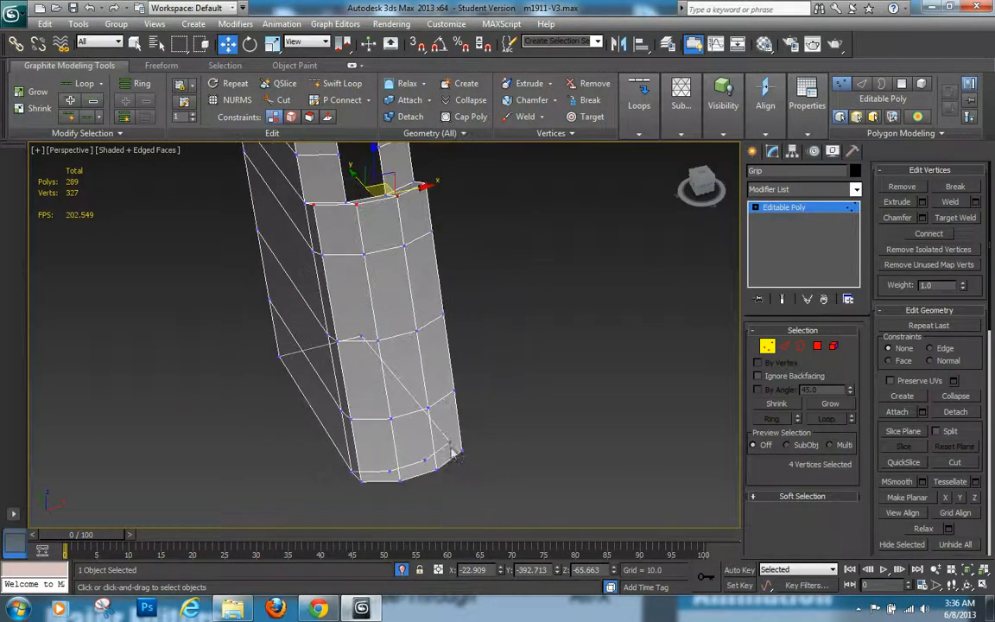
scroll(448, 342, up, 5)
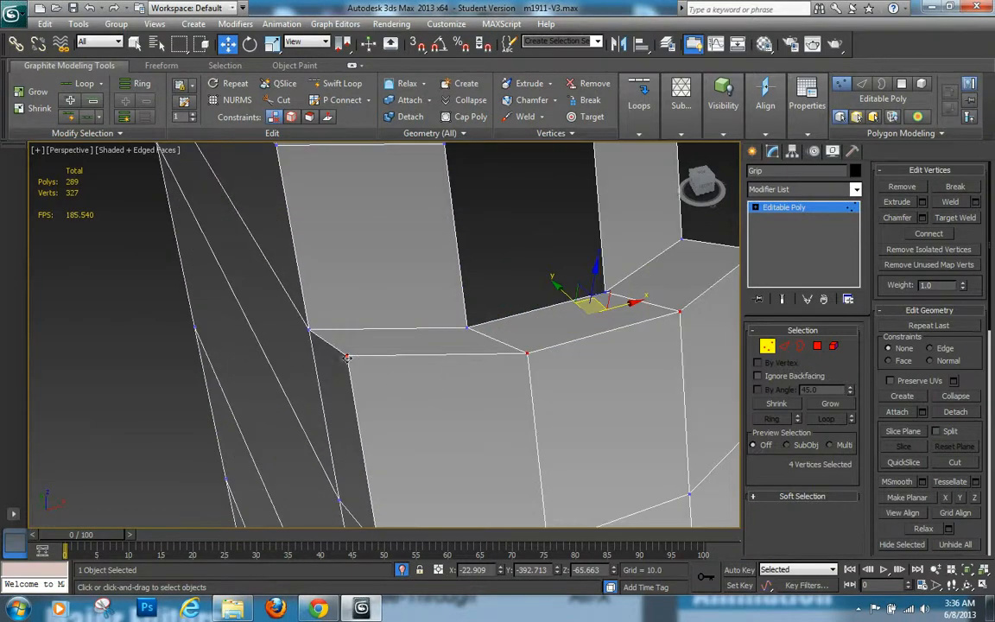
key(shift+ctrl+w)
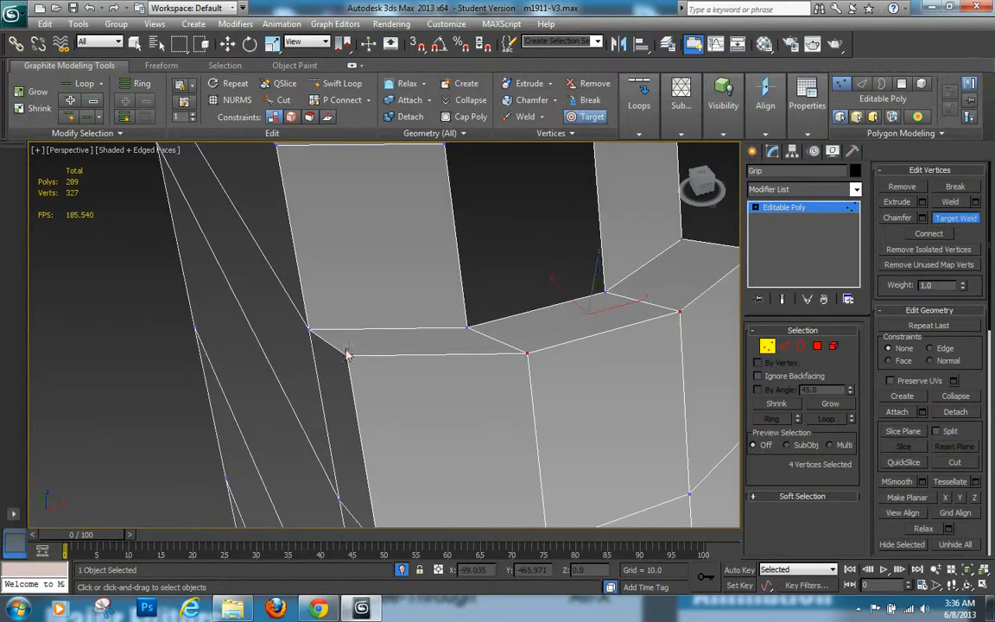
click(311, 329)
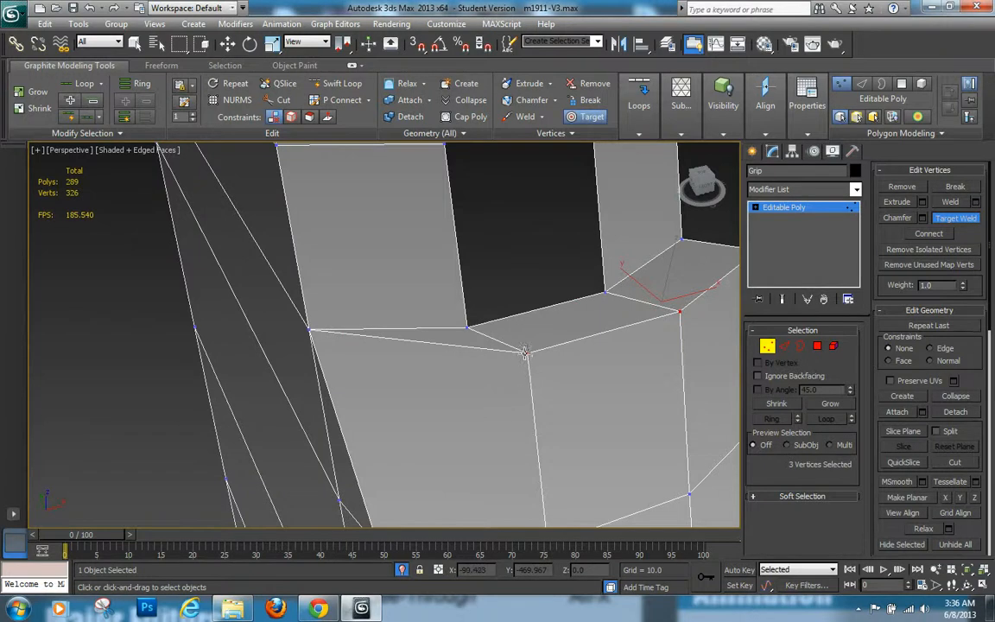
click(466, 328)
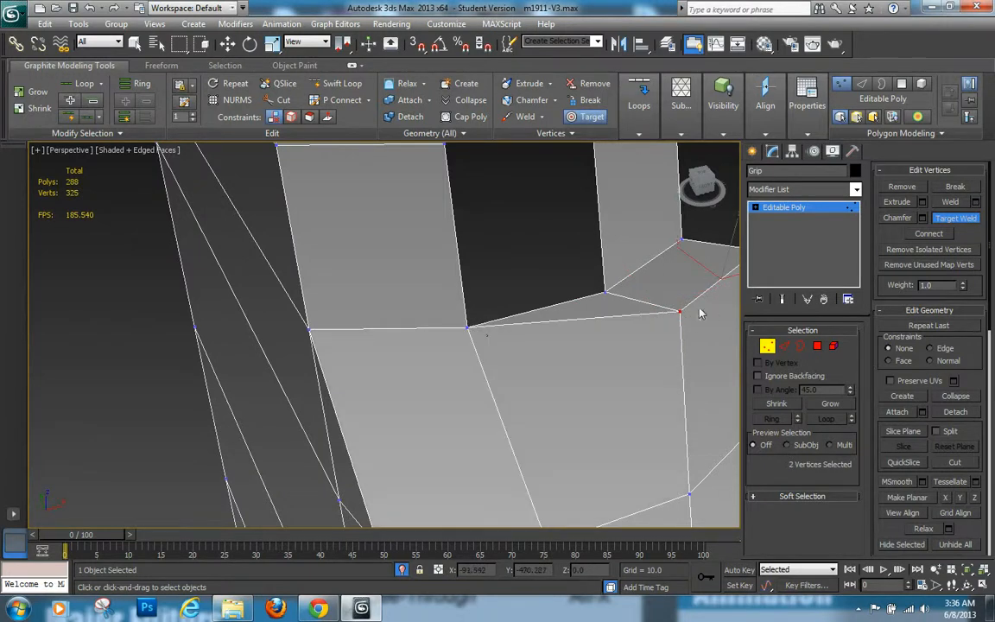
click(608, 293)
middle_drag(624, 313, 505, 356)
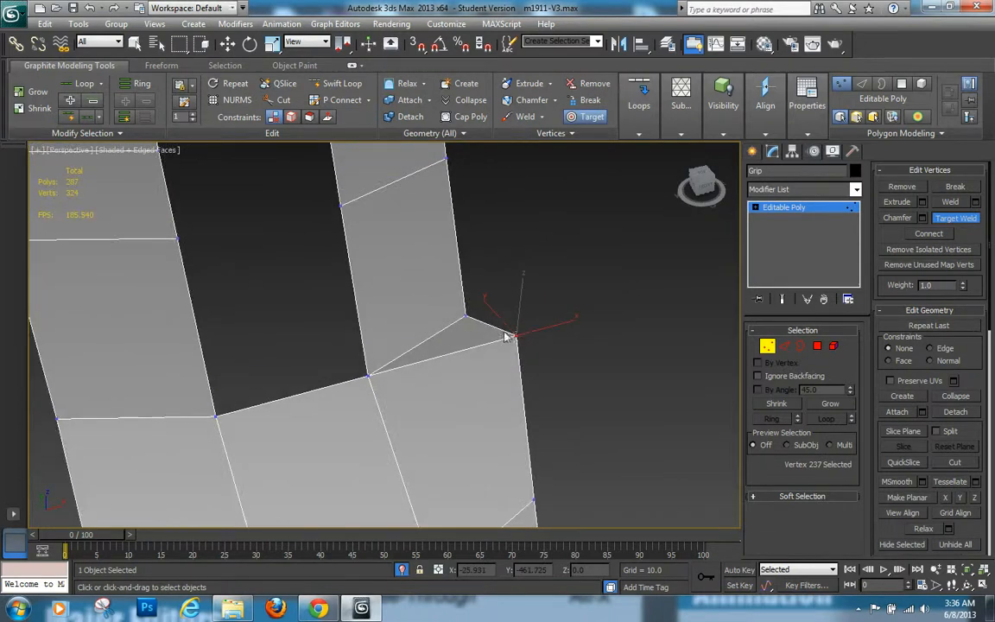
click(465, 317)
In the left view, move the uppermost row of protruding rear-strip vertices inward onto the reference image's back outline
scroll(464, 240, down, 5)
alt+middle_drag(383, 331, 537, 297)
key(l)
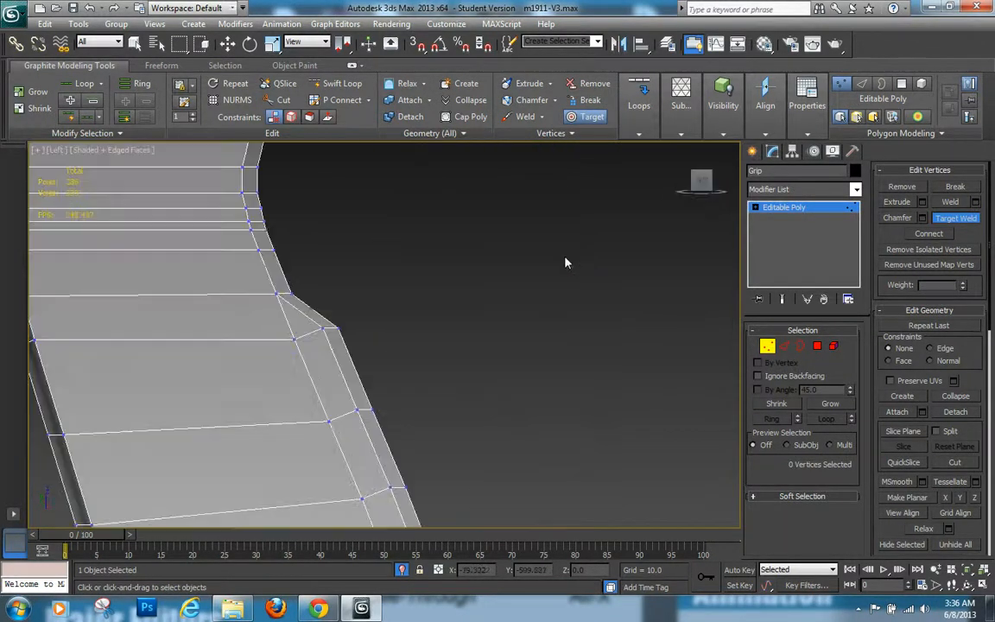
middle_drag(426, 354, 466, 255)
scroll(432, 285, up, 2)
middle_drag(417, 287, 410, 399)
key(w)
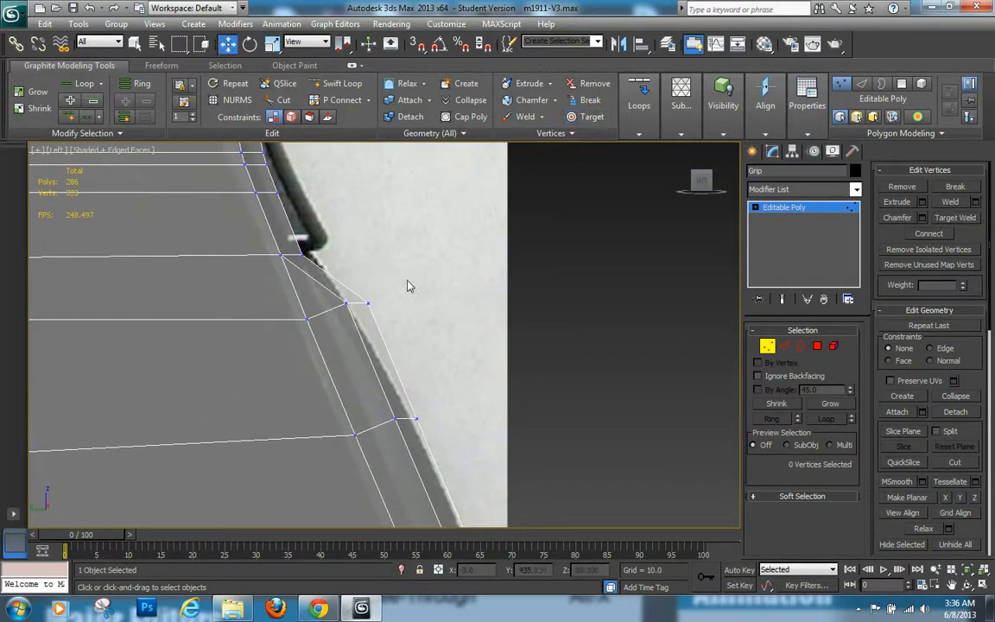
drag(331, 336, 332, 333)
drag(375, 283, 361, 293)
Move the next two rows of rear-strip vertices down the grip onto the reference image's back outline
middle_drag(437, 395, 394, 334)
drag(314, 398, 315, 398)
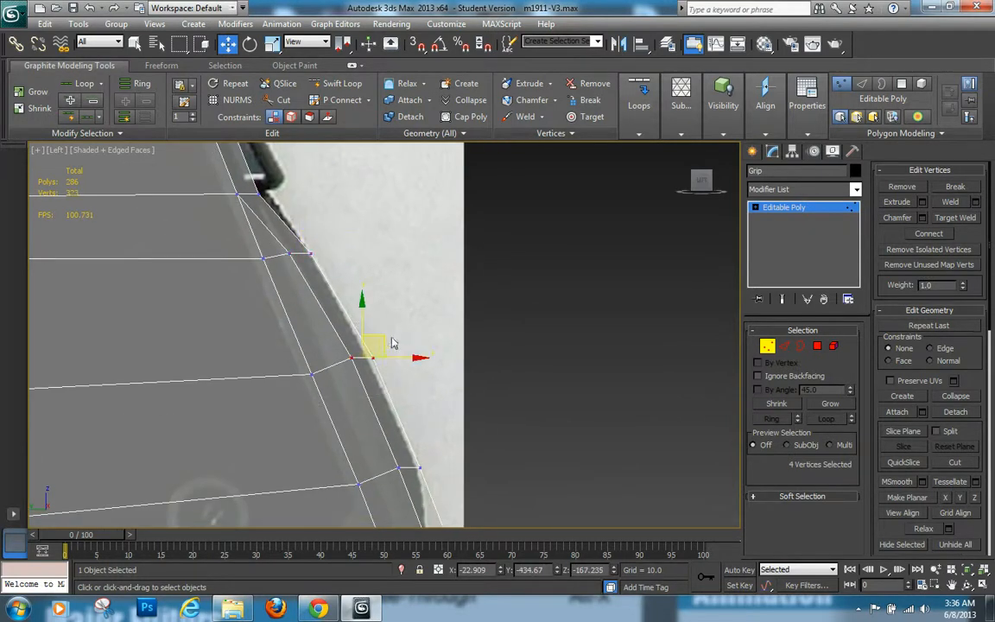
drag(382, 341, 380, 346)
middle_drag(408, 388, 380, 331)
drag(368, 434, 398, 392)
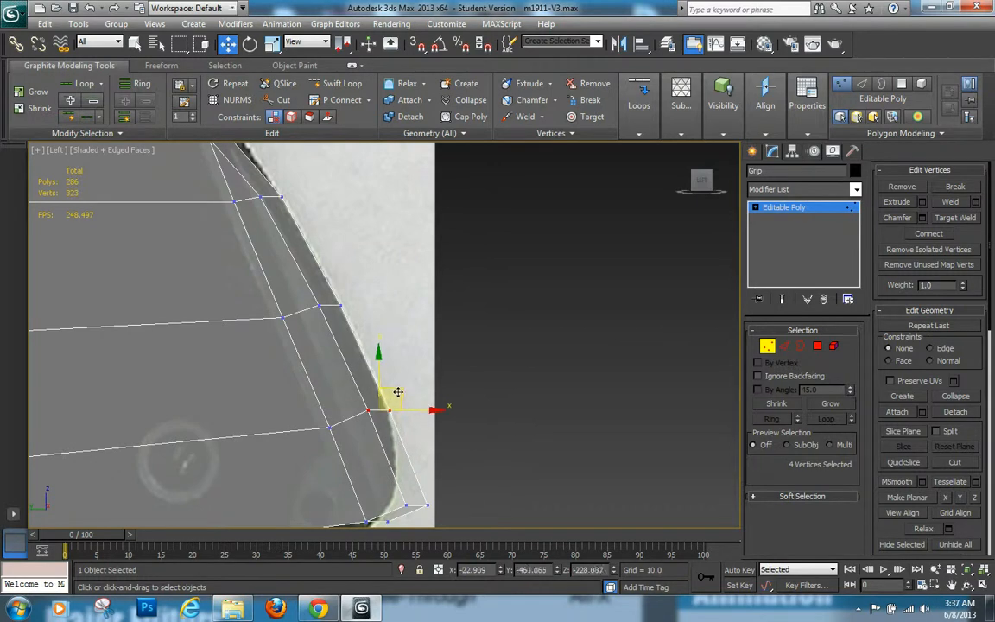
Chamfer the three edges across the grip's bottom rear corner by 16.346 with 2 segments, sizing it against the reference image
middle_drag(431, 421, 406, 359)
key(p)
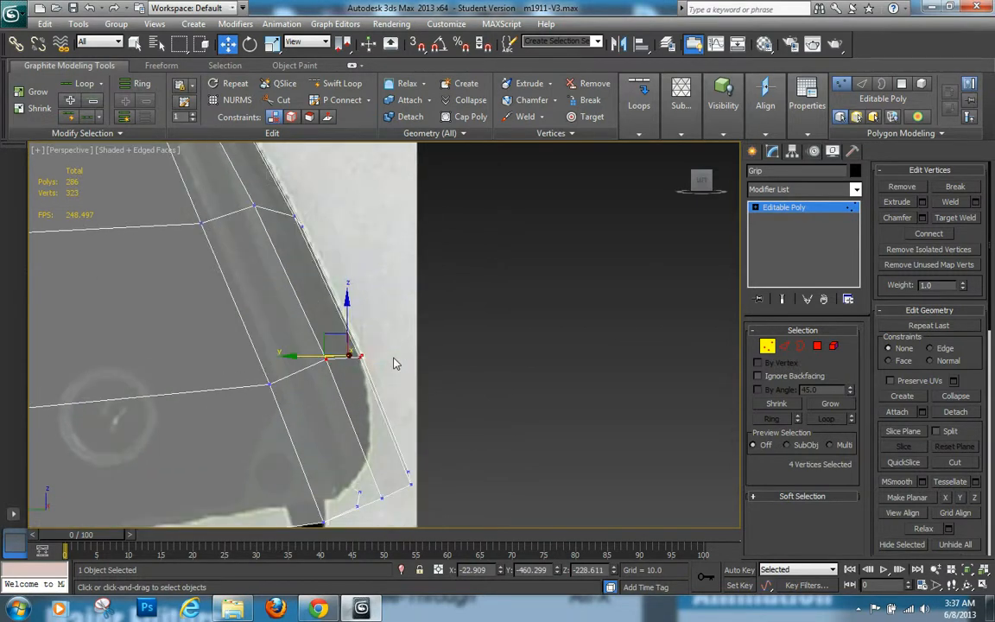
key(2)
middle_drag(480, 442, 391, 299)
scroll(391, 299, up, 3)
alt+middle_drag(450, 358, 152, 304)
click(172, 336)
ctrl+click(277, 339)
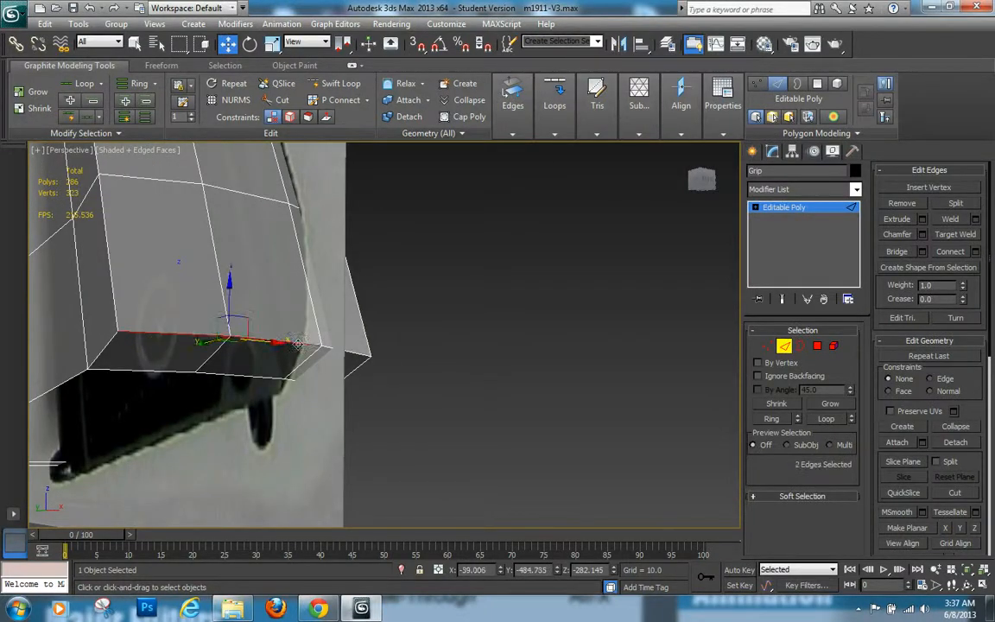
ctrl+click(340, 349)
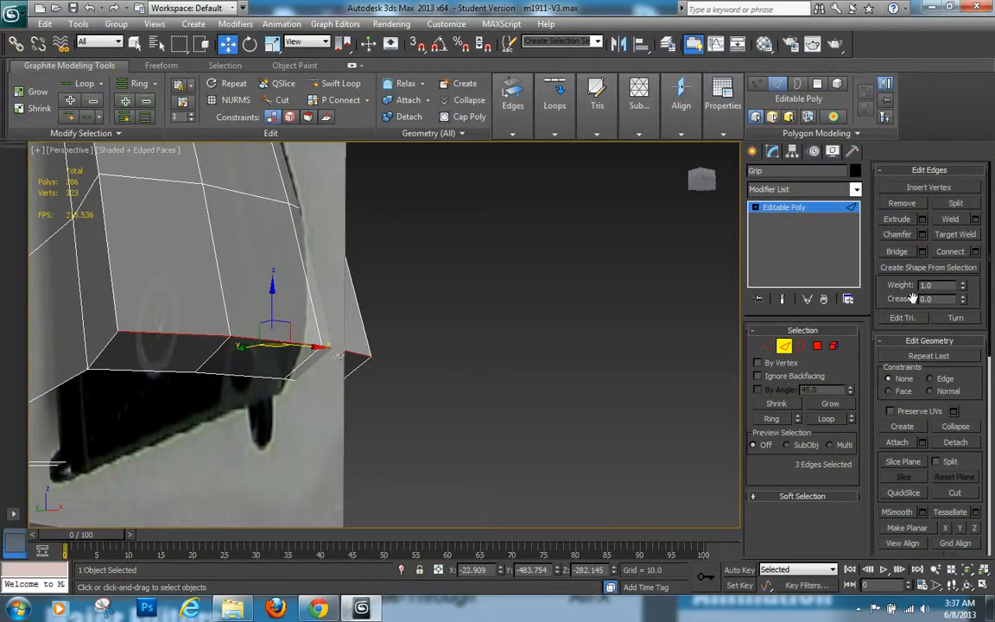
click(922, 234)
click(399, 361)
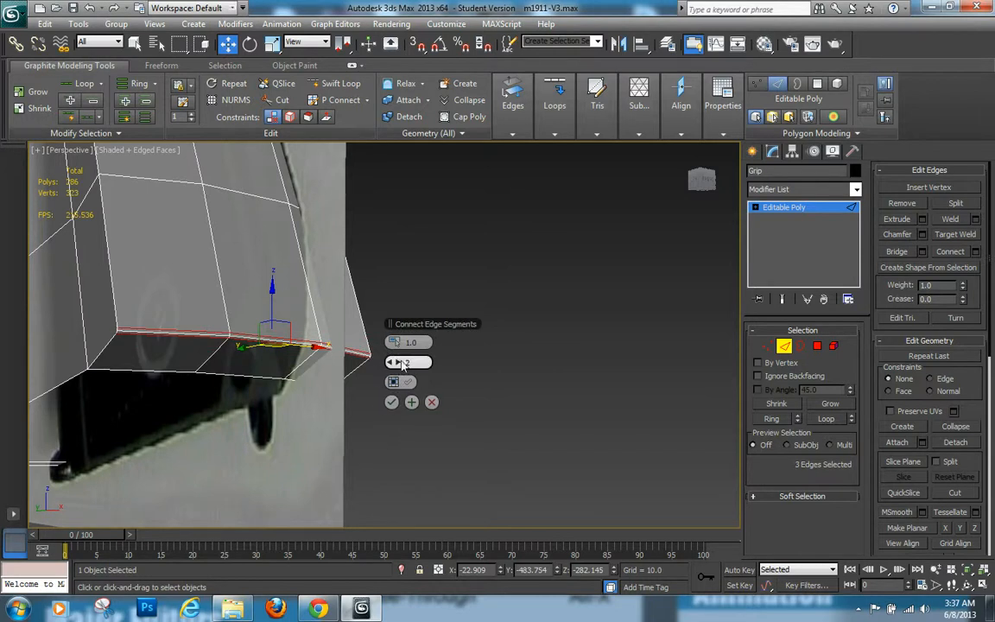
drag(393, 344, 340, 304)
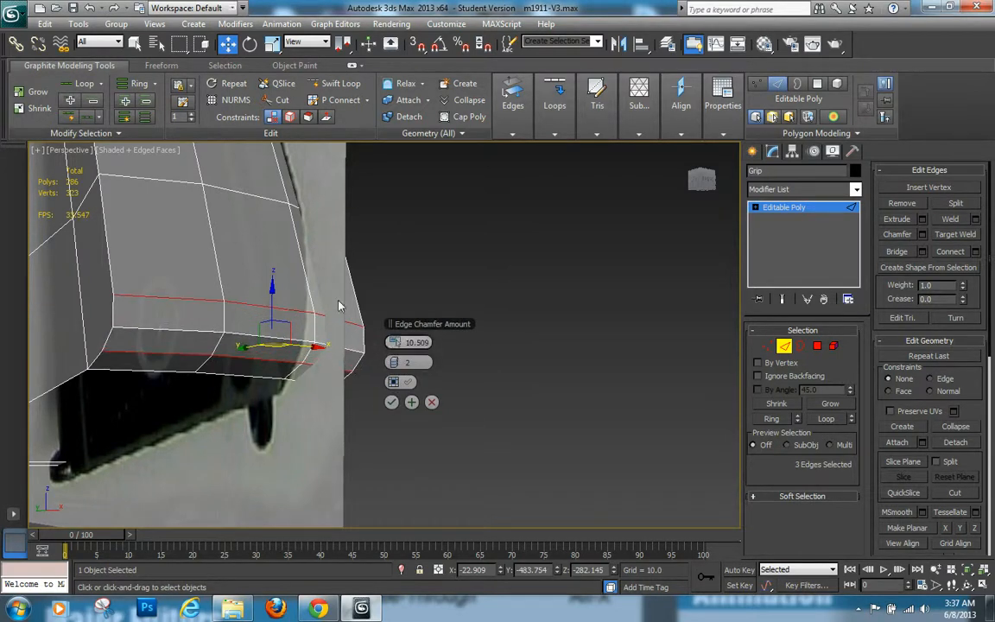
key(l)
middle_drag(315, 330, 304, 299)
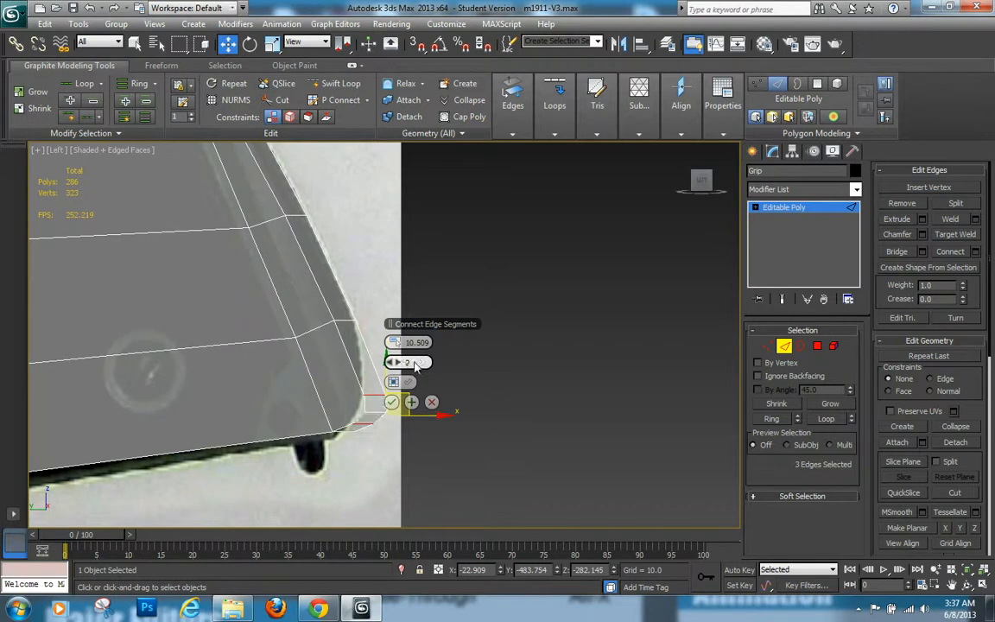
mouse_move(402, 349)
mouse_down()
mouse_move(414, 347)
mouse_move(406, 351)
mouse_up()
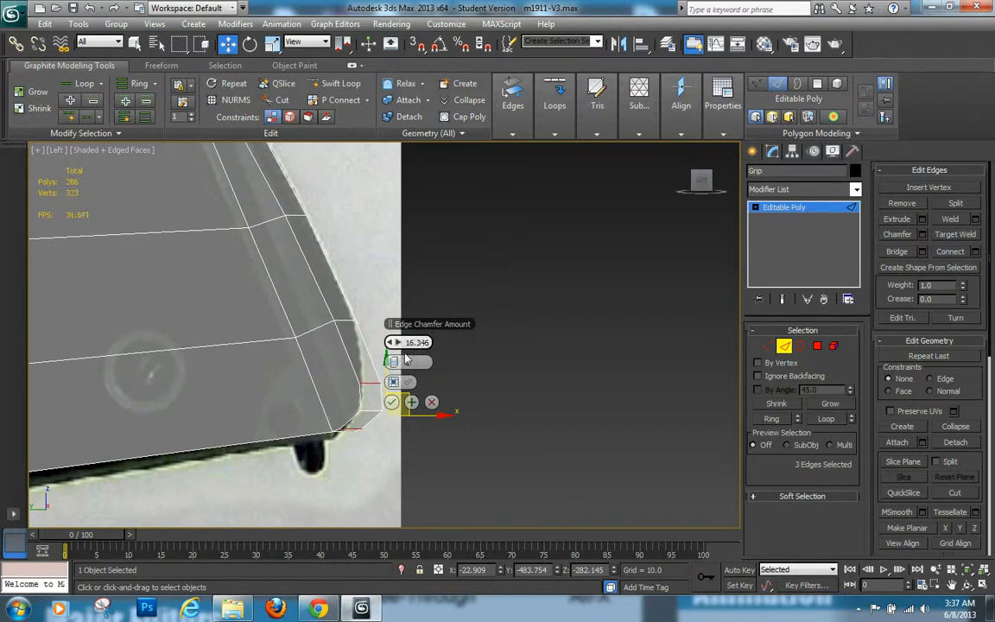
click(391, 402)
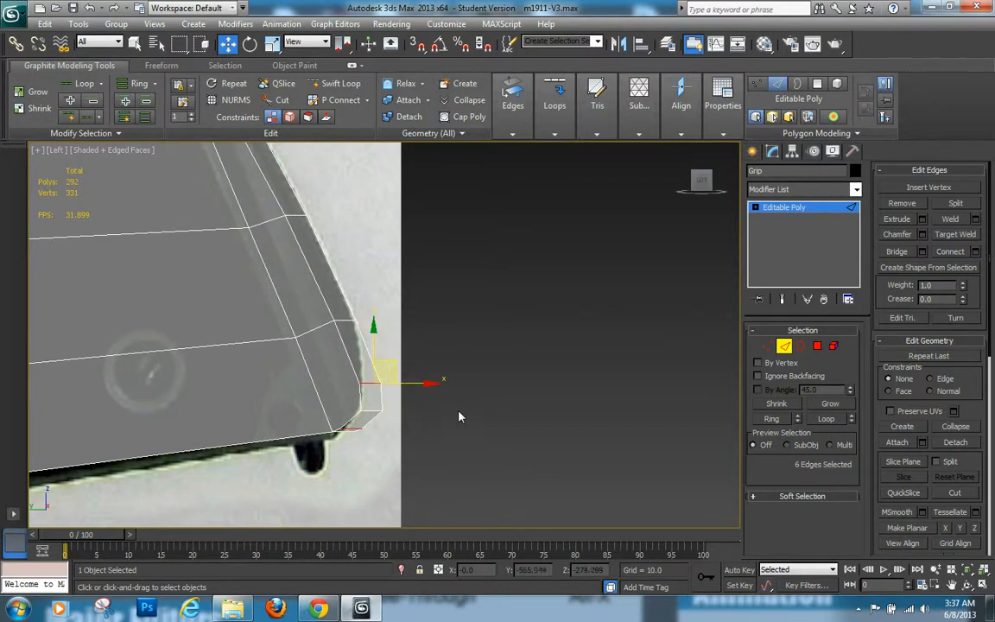
With the edge constraint on, slide the uppermost row of chamfered rear-corner vertices up along the grip's back edges
key(1)
scroll(459, 402, up, 3)
drag(445, 444, 448, 447)
click(292, 117)
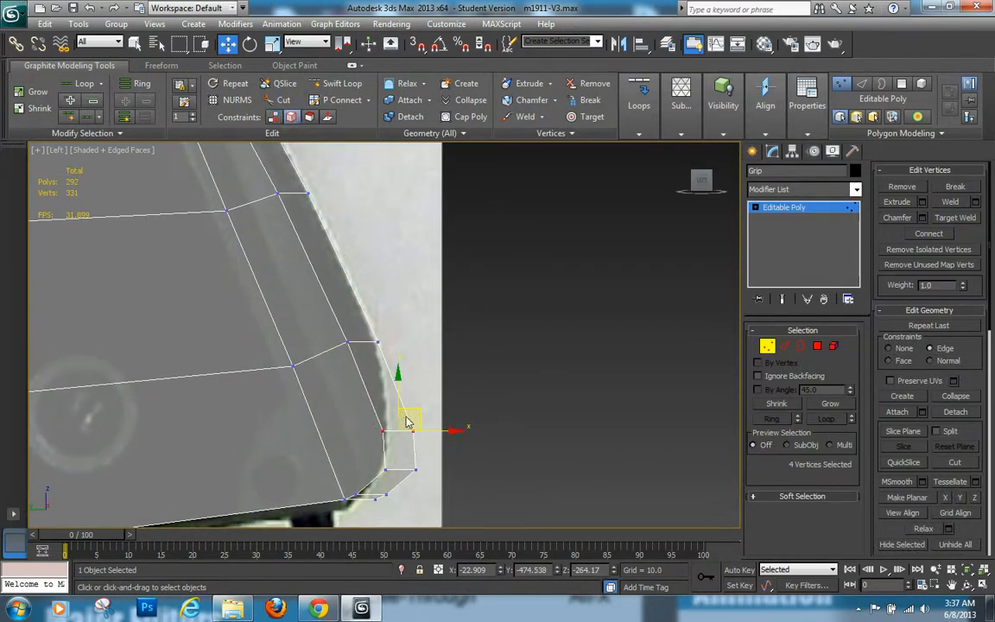
drag(413, 411, 408, 363)
Slide the two lower rows of rear-corner vertices along their edges to round the grip's bottom corner like the reference image
drag(363, 453, 440, 489)
drag(420, 453, 417, 422)
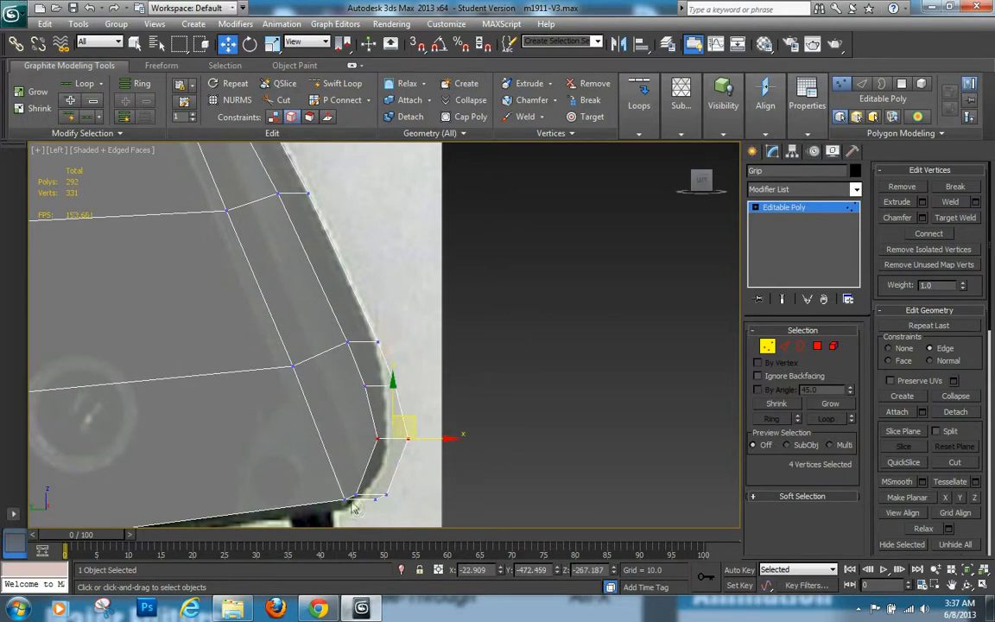
drag(385, 503, 400, 458)
middle_drag(417, 459, 464, 463)
scroll(489, 454, down, 2)
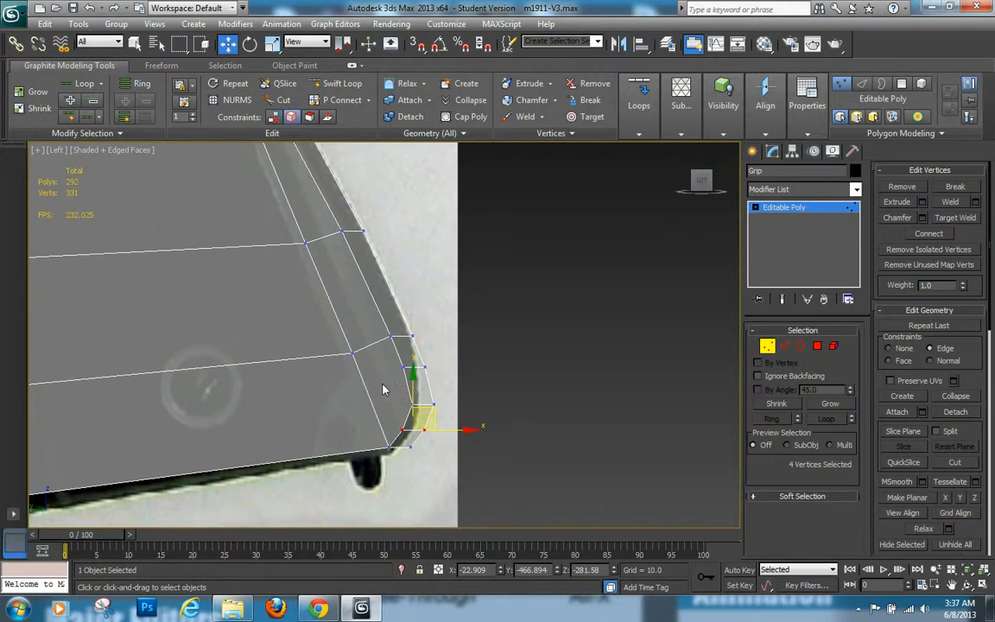
In the perspective view, make the grip opaque again through its object visibility property
click(548, 410)
key(p)
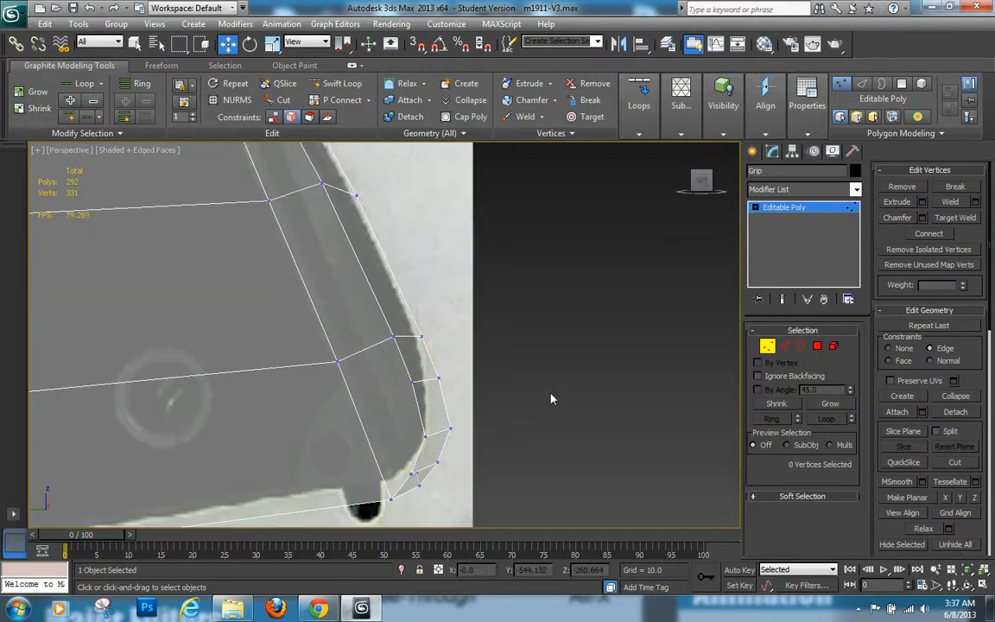
right_click(261, 404)
click(332, 410)
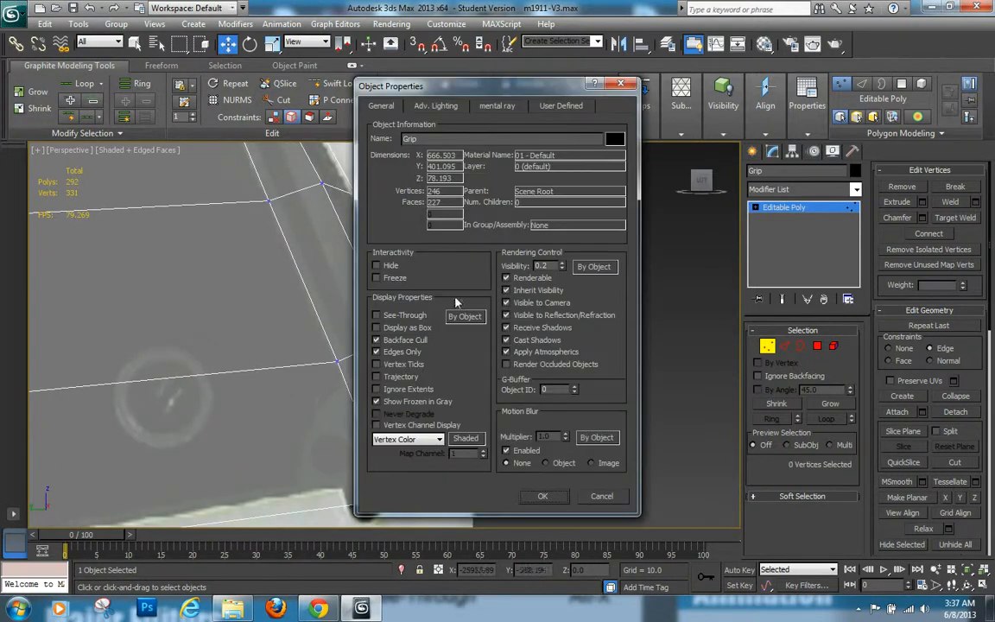
click(542, 497)
Examine the grip's rear strip and rounded bottom corner from behind and from the side
alt+middle_drag(528, 432, 526, 291)
alt+middle_drag(381, 308, 312, 426)
scroll(312, 427, up, 1)
key(1)
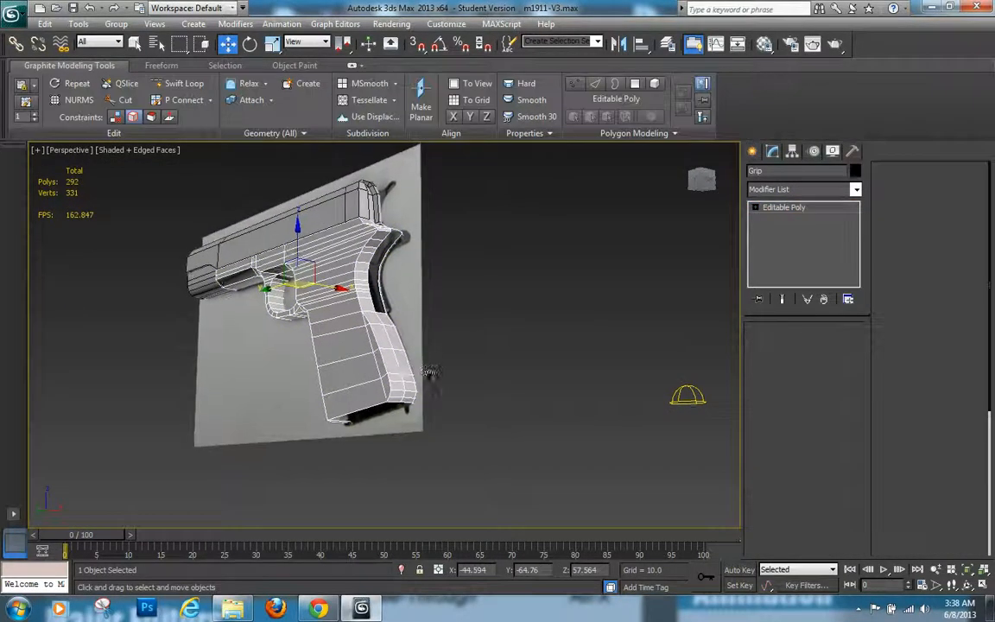
scroll(429, 367, up, 2)
alt+middle_drag(484, 474, 410, 488)
alt+middle_drag(419, 469, 458, 375)
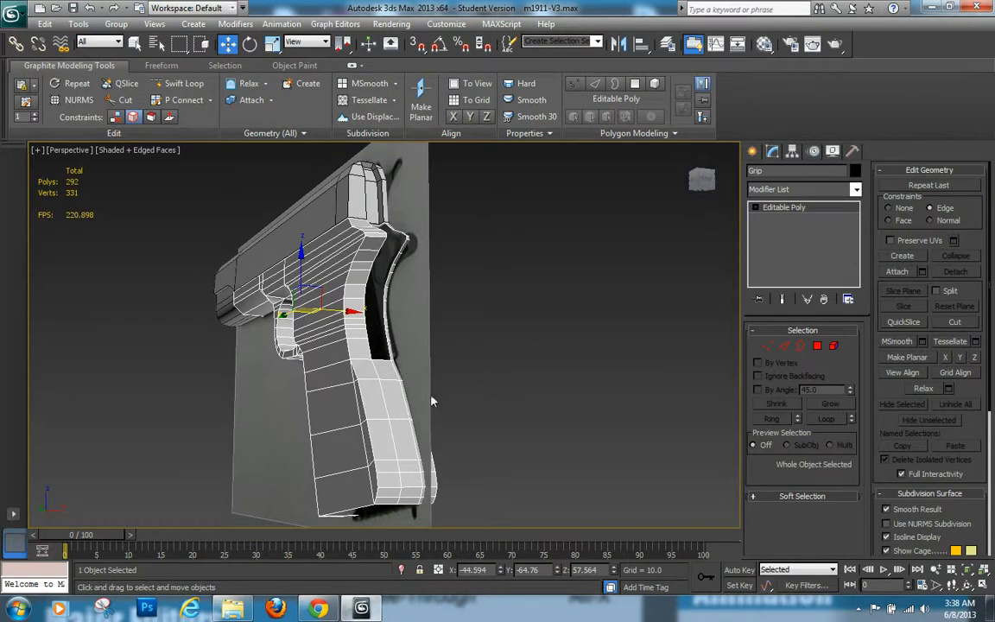
scroll(539, 417, up, 2)
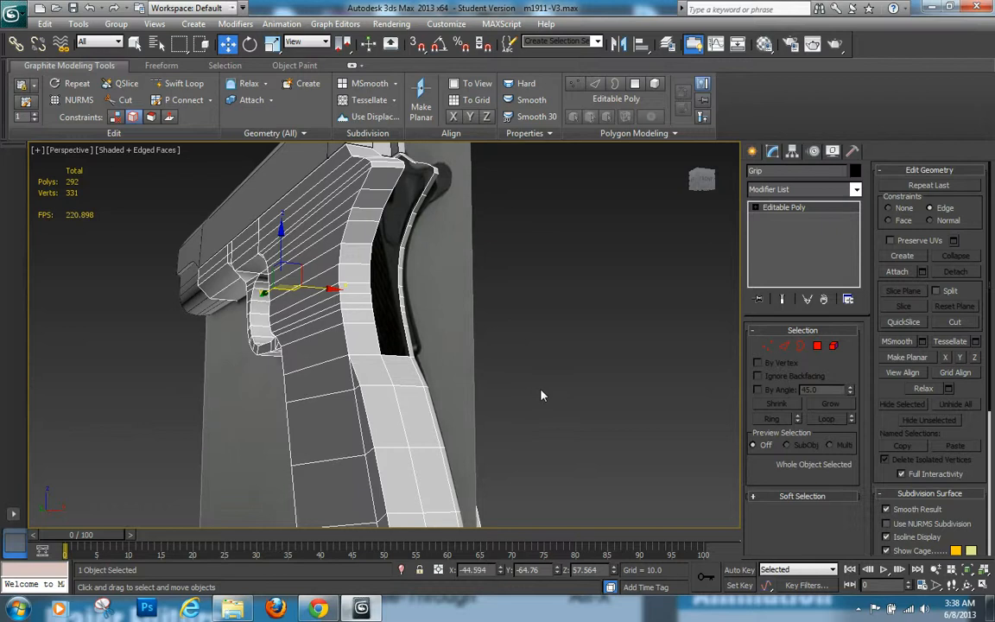
click(855, 189)
scroll(800, 483, down, 5)
scroll(798, 505, down, 15)
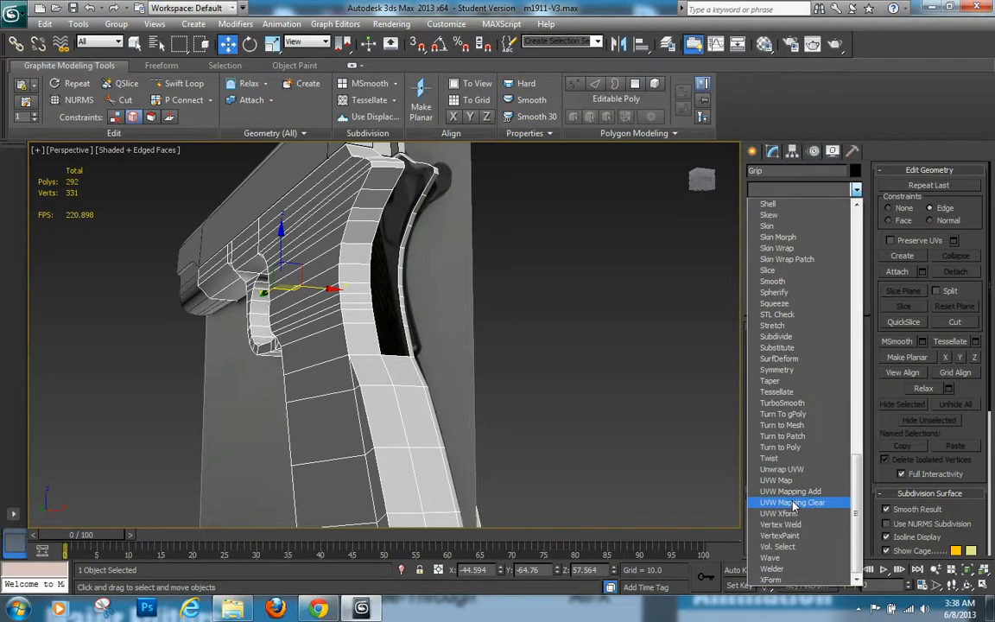
click(777, 369)
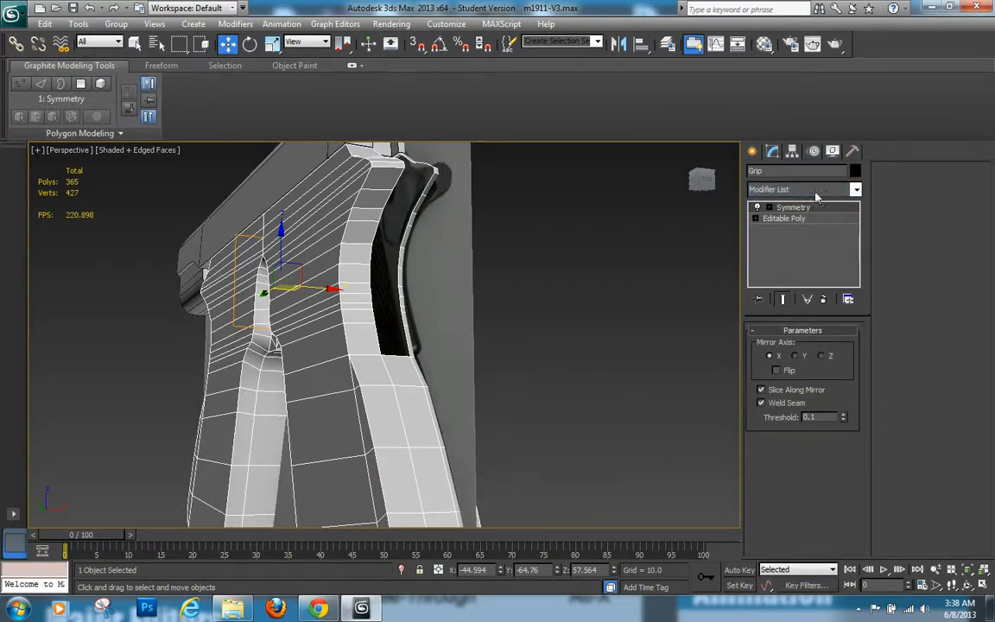
right_click(795, 209)
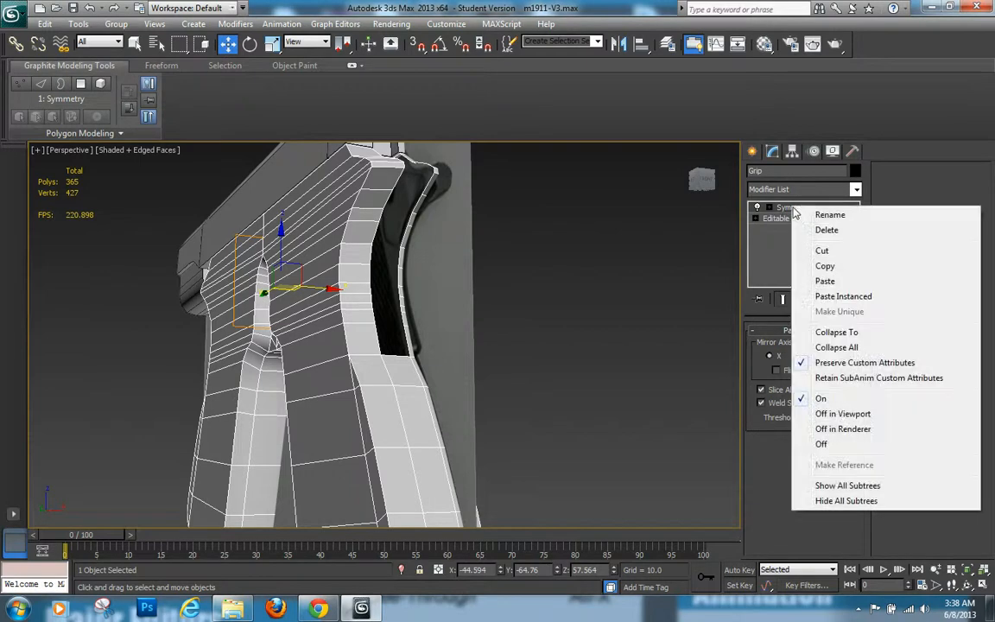
click(845, 229)
Paste the previously copied Symmetry modifier, mirroring along Z, onto the grip
right_click(788, 206)
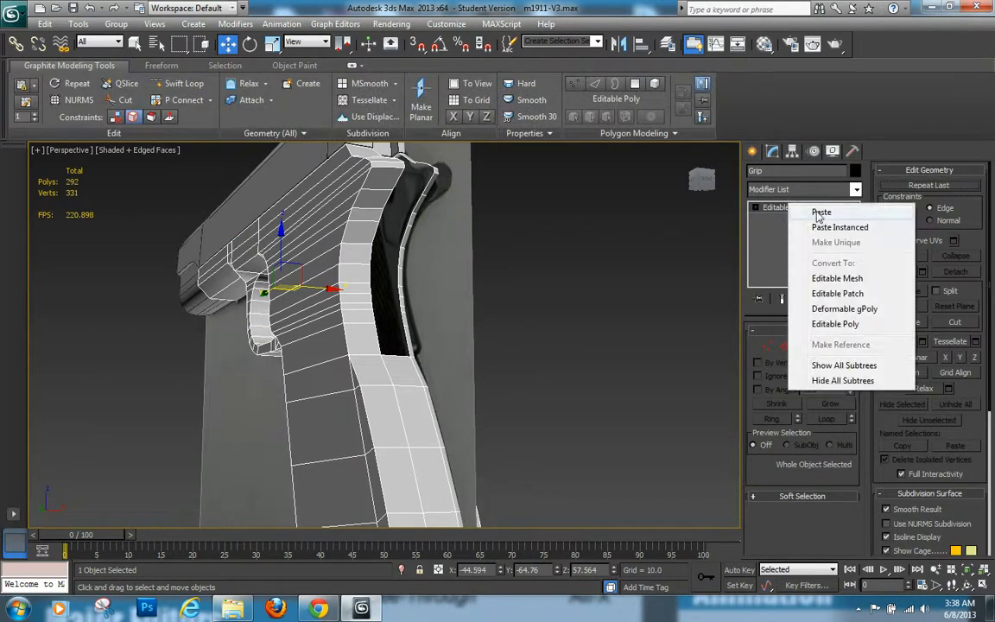
click(821, 213)
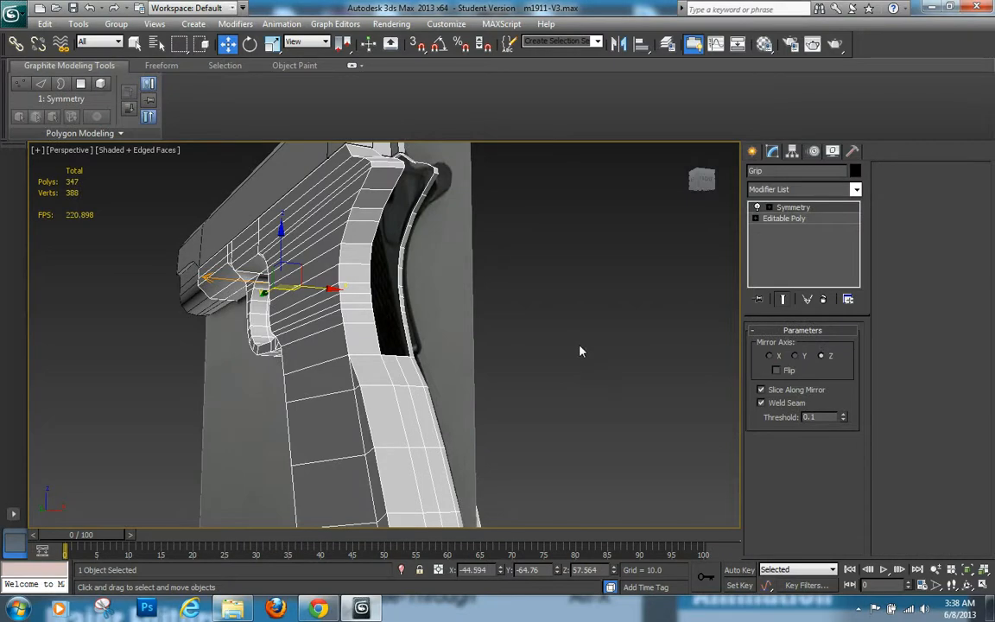
mouse_move(586, 356)
alt+middle_down()
mouse_move(541, 396)
mouse_move(575, 358)
alt+middle_up()
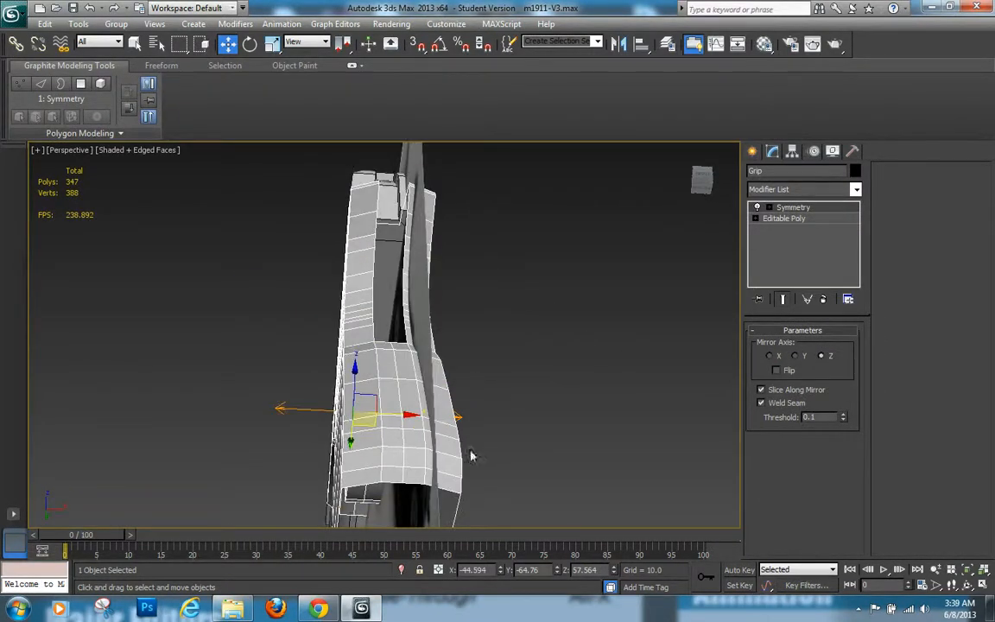
middle_drag(495, 416, 513, 479)
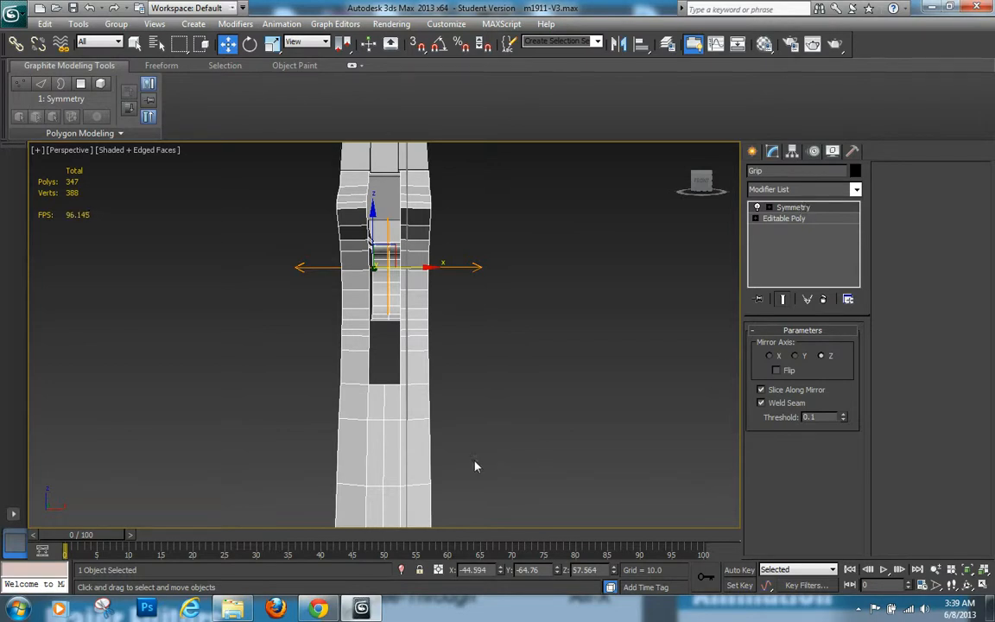
Inspect the mirrored grip's back strip at both the Symmetry and Editable Poly levels, including the polygon selection
click(781, 221)
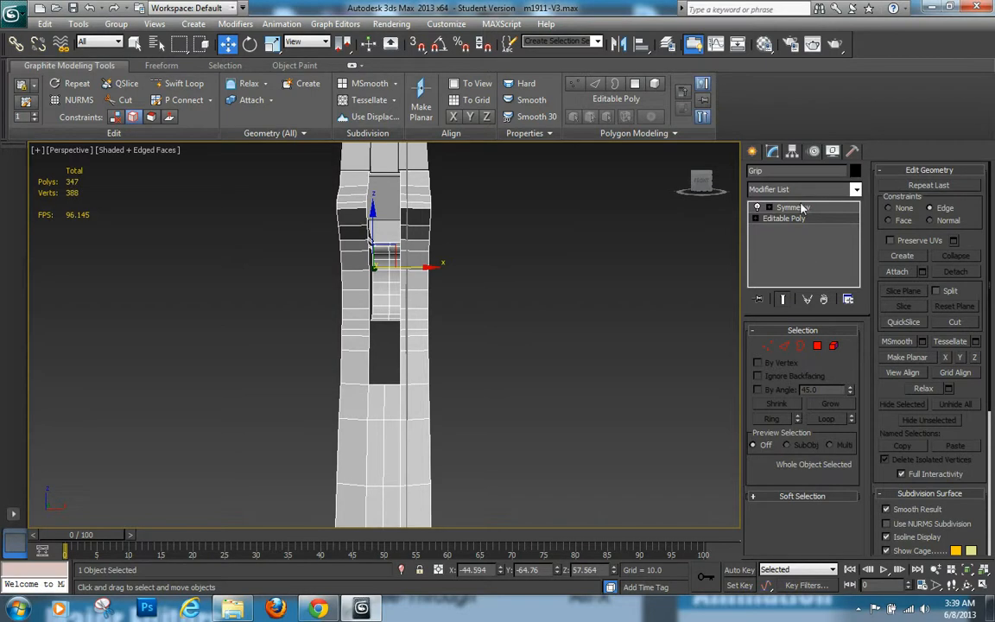
click(798, 207)
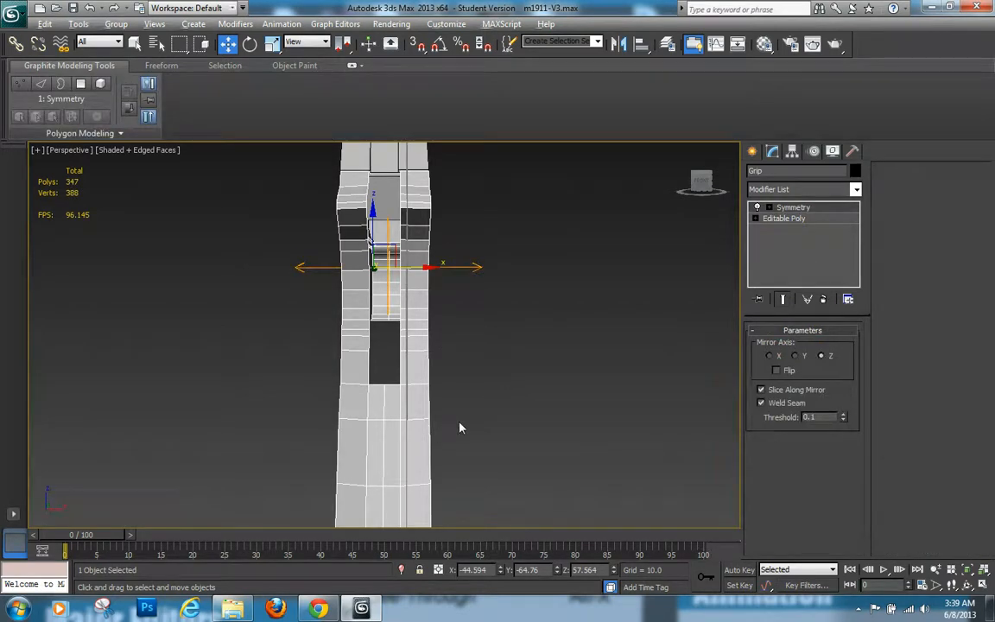
alt+middle_drag(450, 427, 380, 447)
click(339, 432)
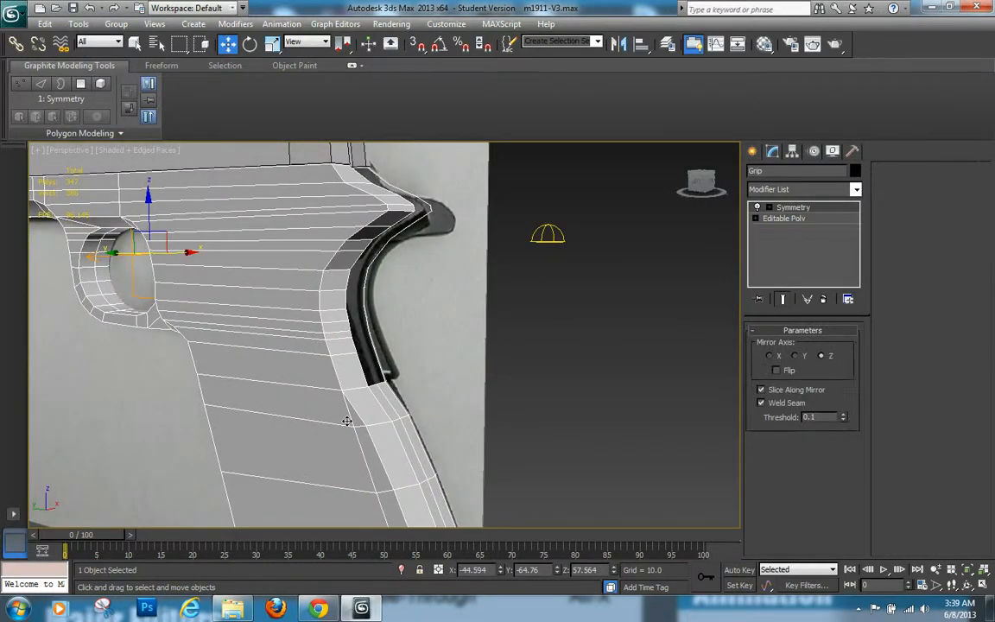
click(782, 219)
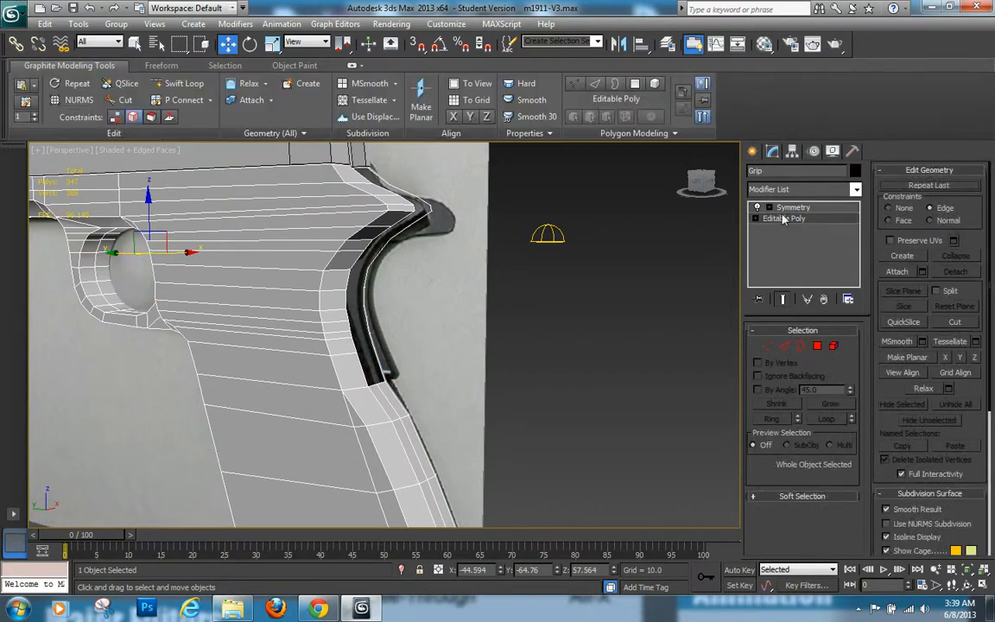
click(817, 347)
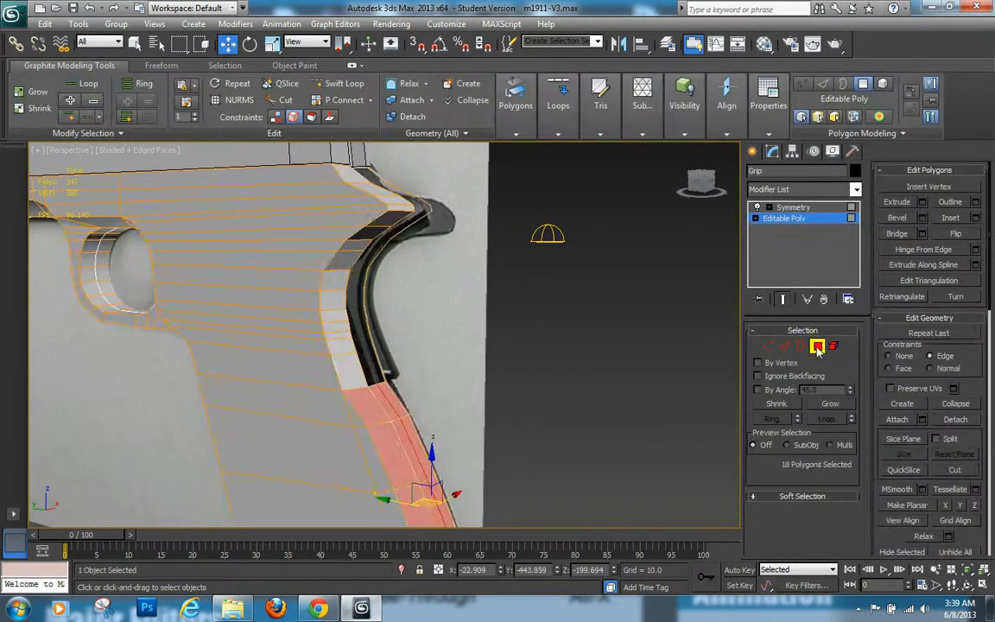
alt+middle_drag(612, 400, 653, 406)
middle_drag(355, 406, 657, 393)
scroll(494, 381, down, 4)
alt+middle_drag(494, 381, 190, 346)
alt+middle_drag(436, 392, 459, 392)
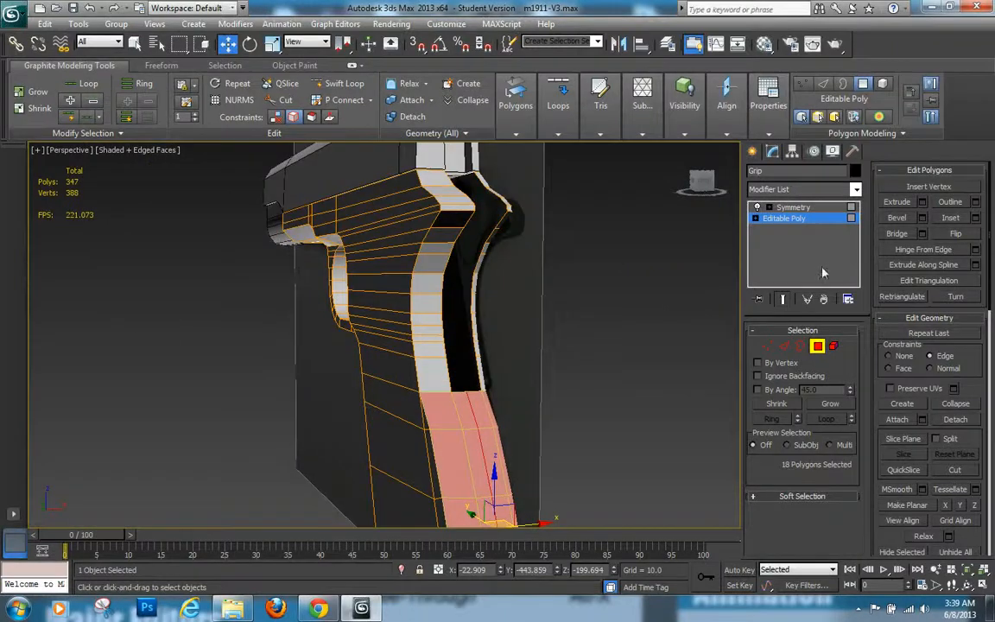
click(820, 348)
Copy the grip's Symmetry modifier and collapse the whole modifier stack into the editable poly
click(788, 207)
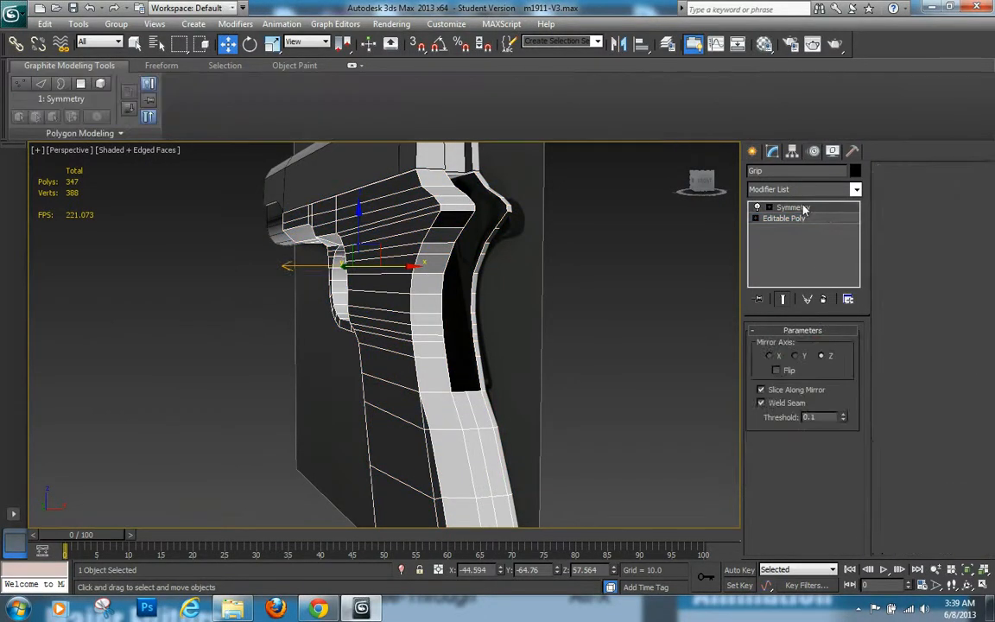
right_click(803, 209)
click(835, 265)
right_click(806, 214)
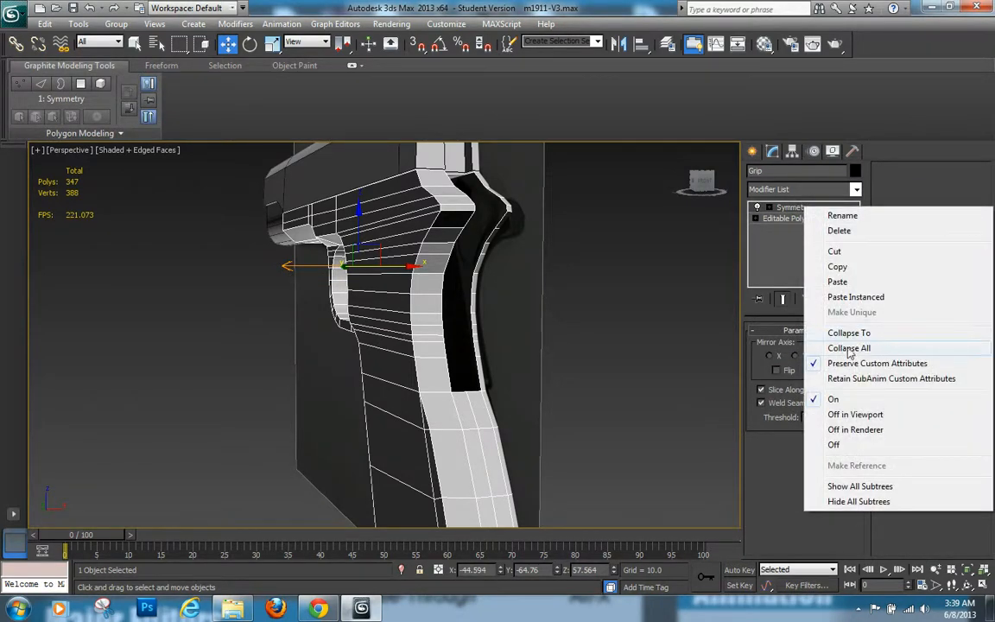
click(850, 349)
click(566, 346)
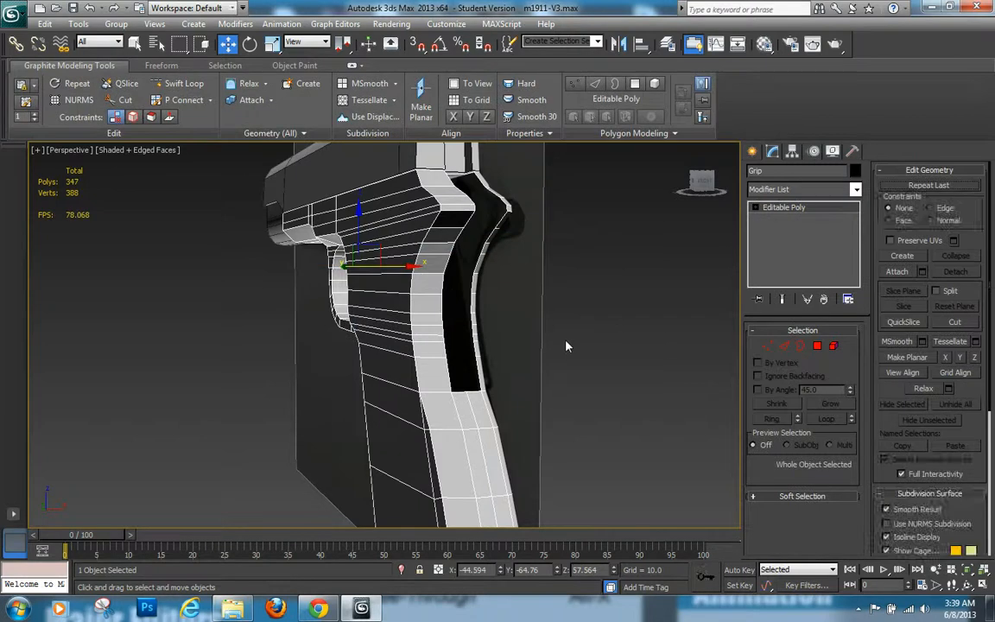
Remove the center edge loop running along the grip's rear strip and trigger guard, together with its vertices
key(2)
double_click(471, 414)
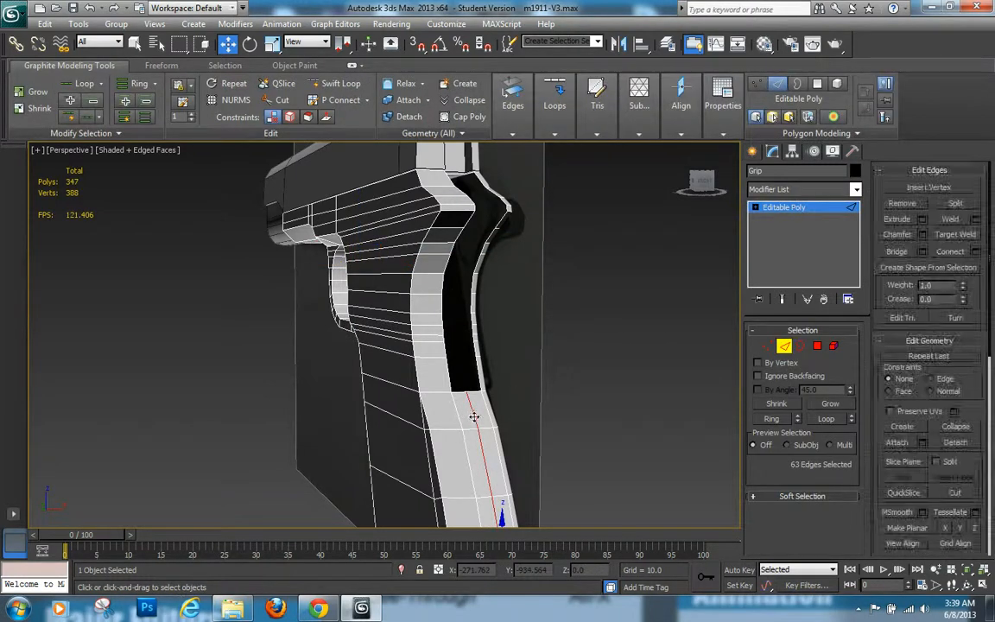
alt+middle_drag(476, 423, 510, 404)
scroll(527, 398, up, 3)
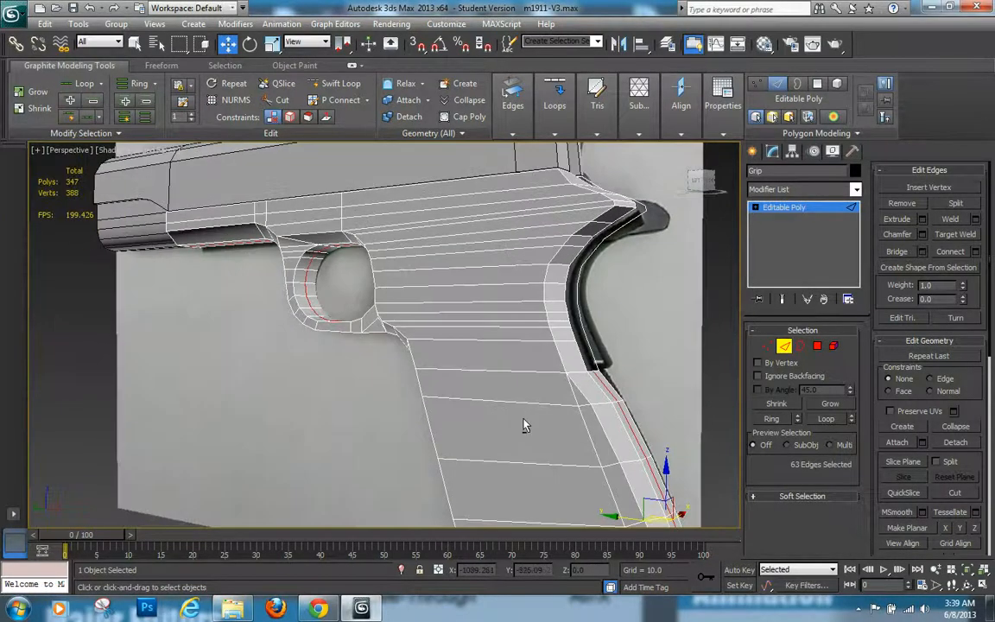
key(ctrl+BackSpace)
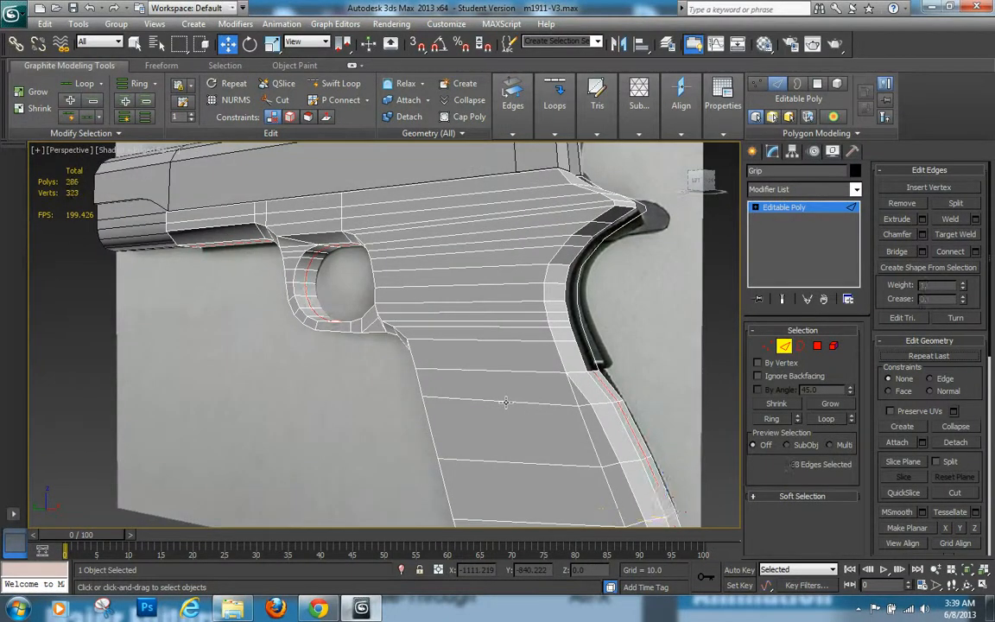
alt+middle_drag(506, 402, 604, 373)
click(858, 609)
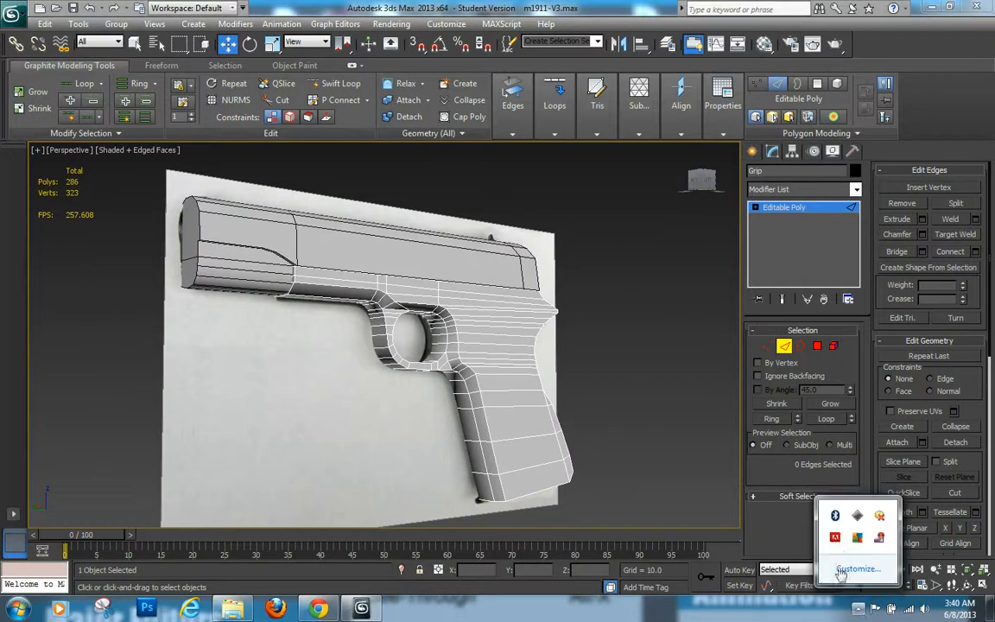
right_click(856, 534)
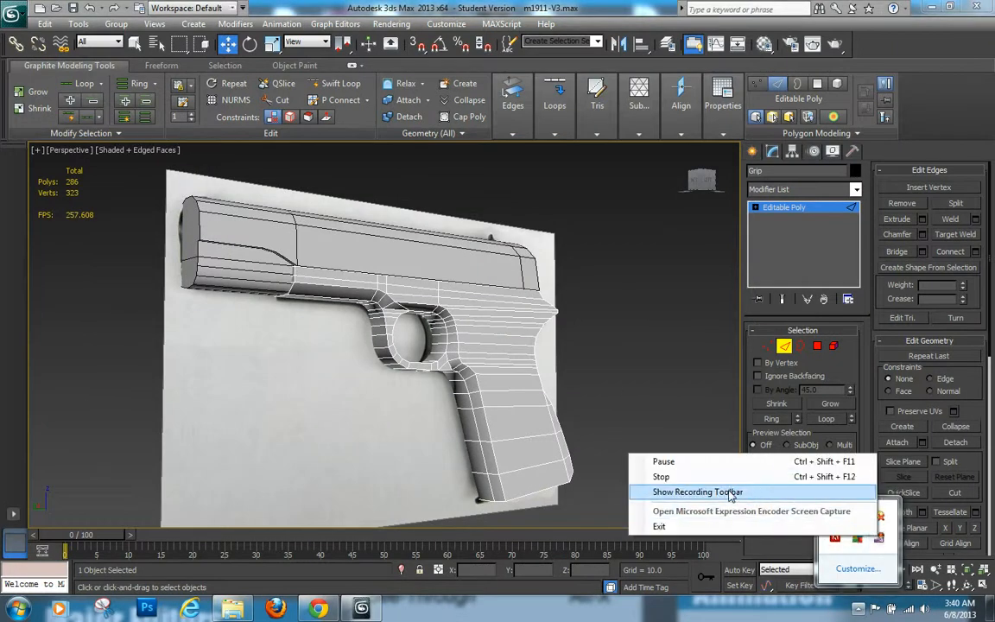
click(724, 492)
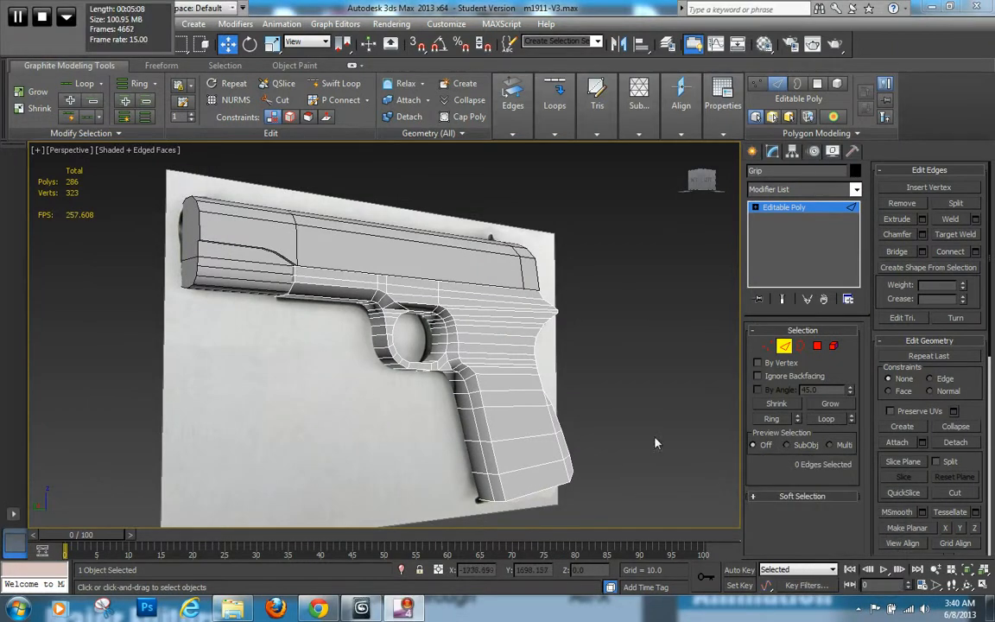
alt+middle_drag(653, 440, 480, 429)
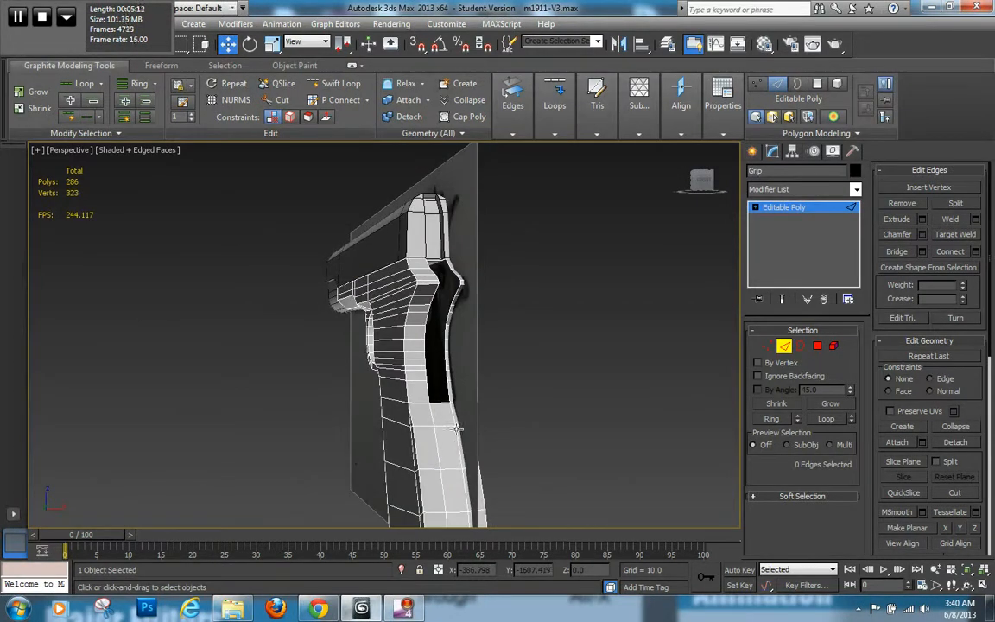
alt+middle_drag(488, 443, 619, 370)
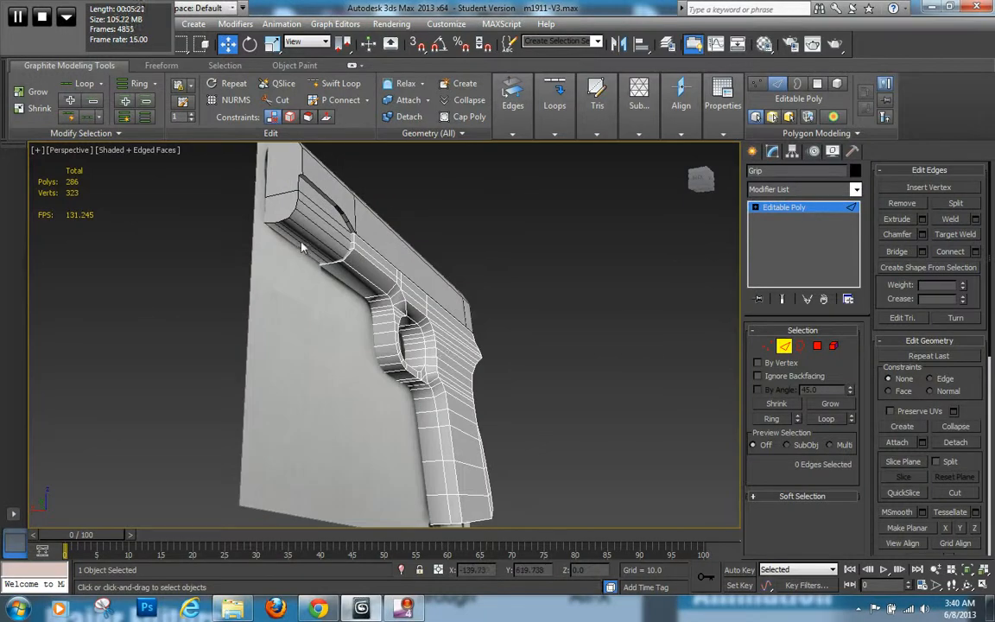
alt+middle_drag(367, 276, 215, 328)
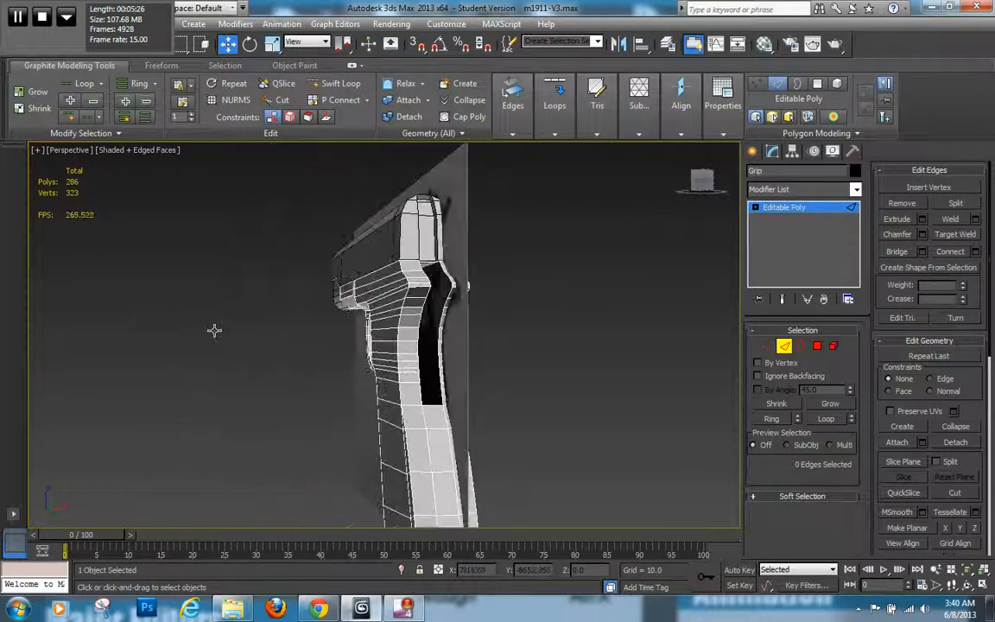
click(233, 610)
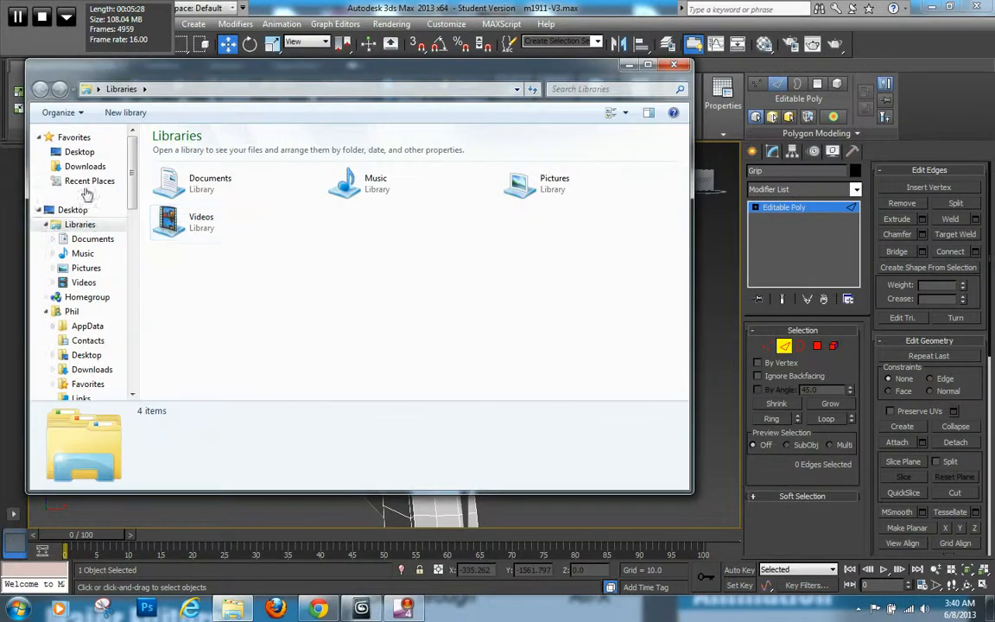
click(84, 166)
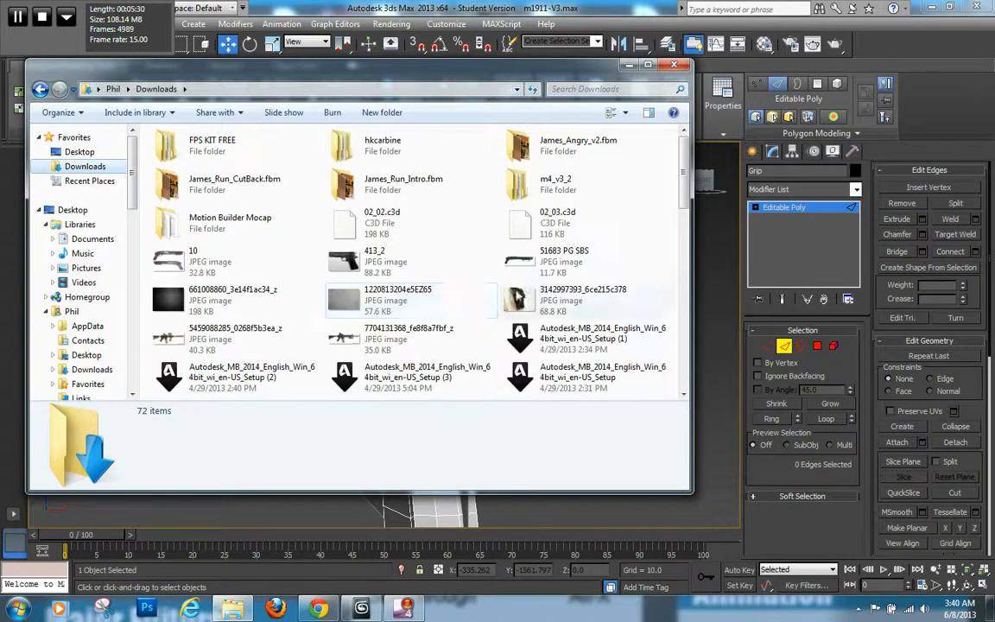
click(521, 299)
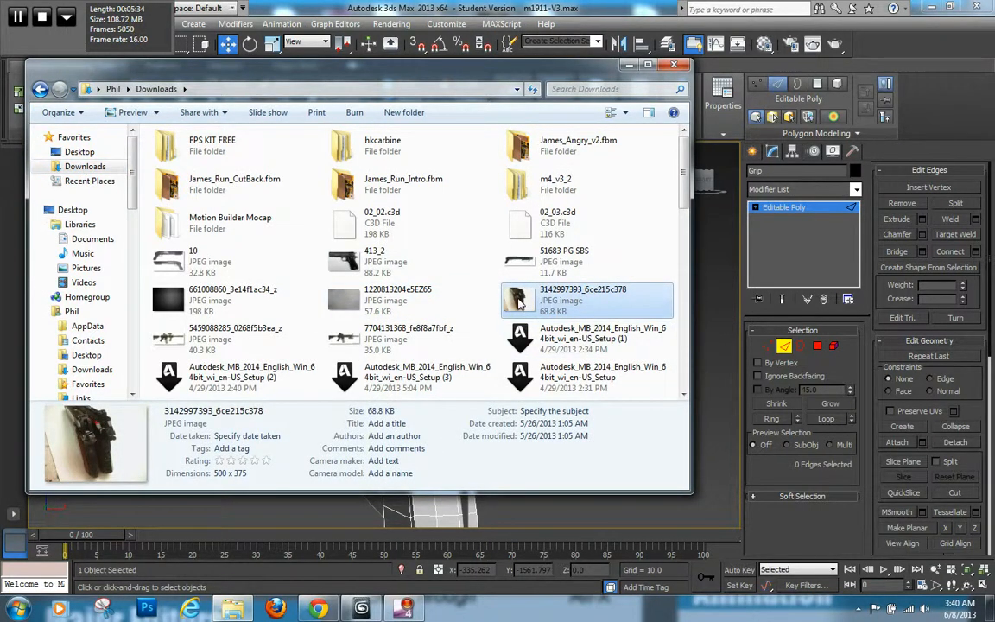
double_click(521, 299)
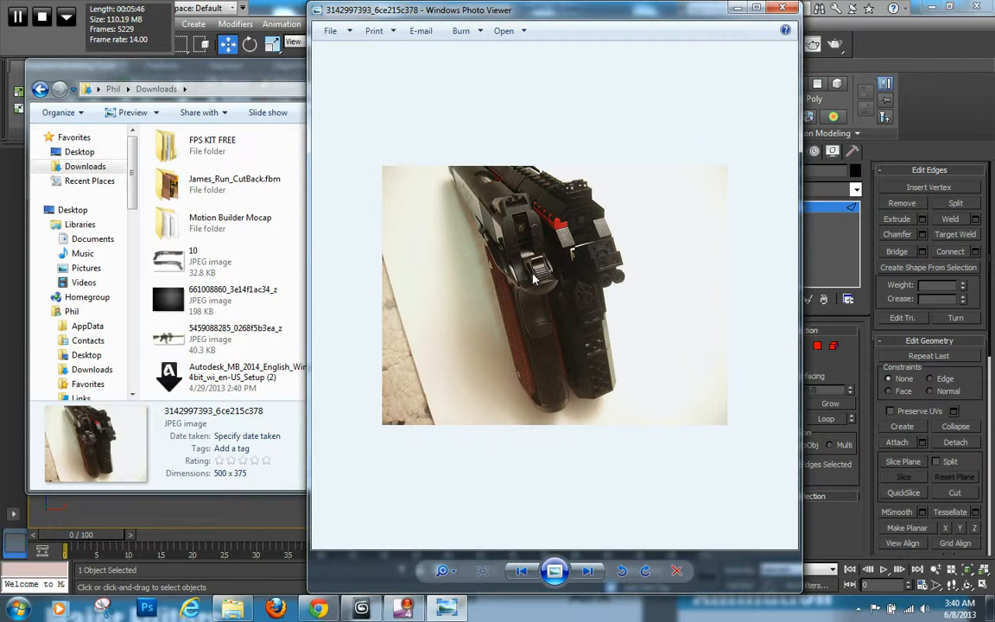
click(442, 571)
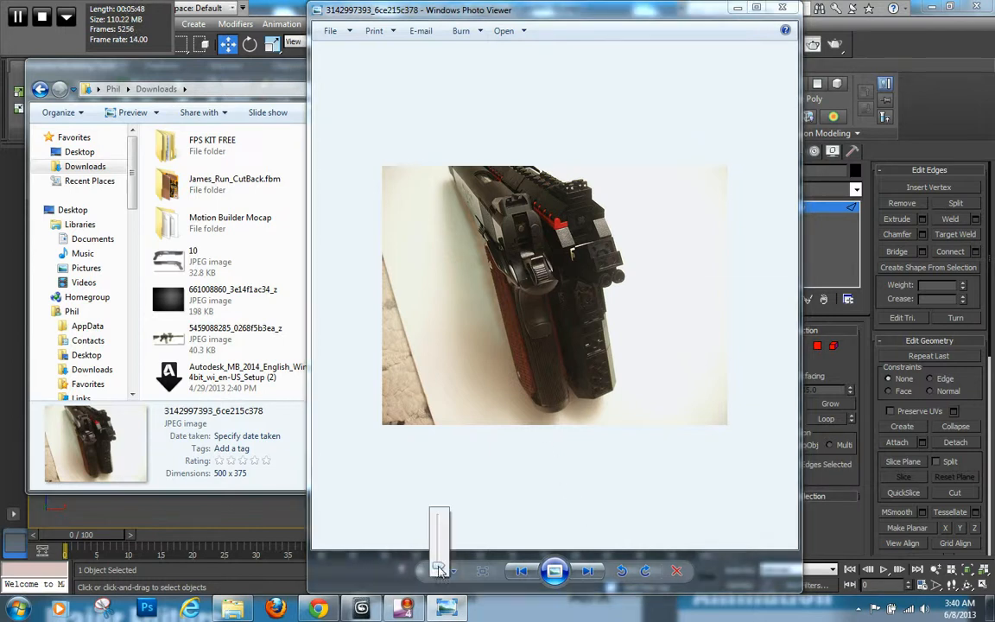
mouse_move(440, 565)
mouse_down()
mouse_move(445, 543)
mouse_move(439, 557)
mouse_up()
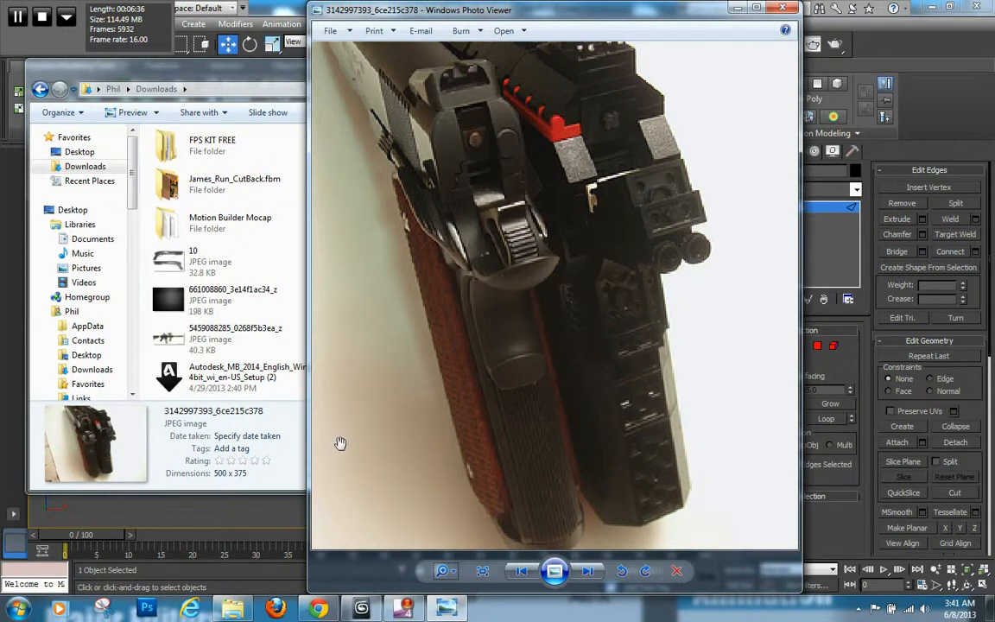
Open the cocked&locked GIF from the Downloads folder to study the hammer and grip safety area
click(241, 364)
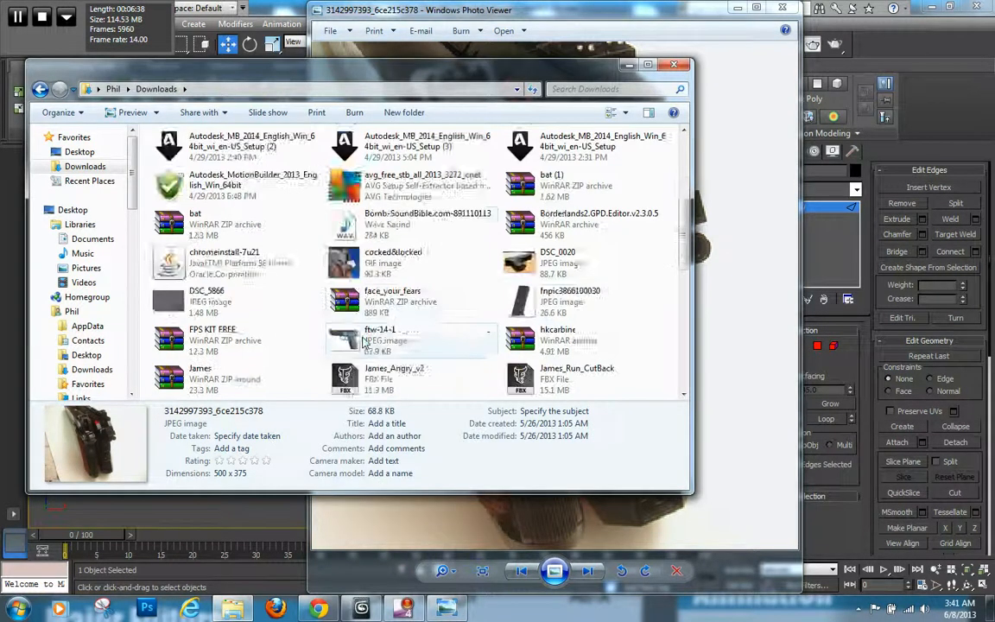
scroll(362, 341, down, 3)
click(350, 147)
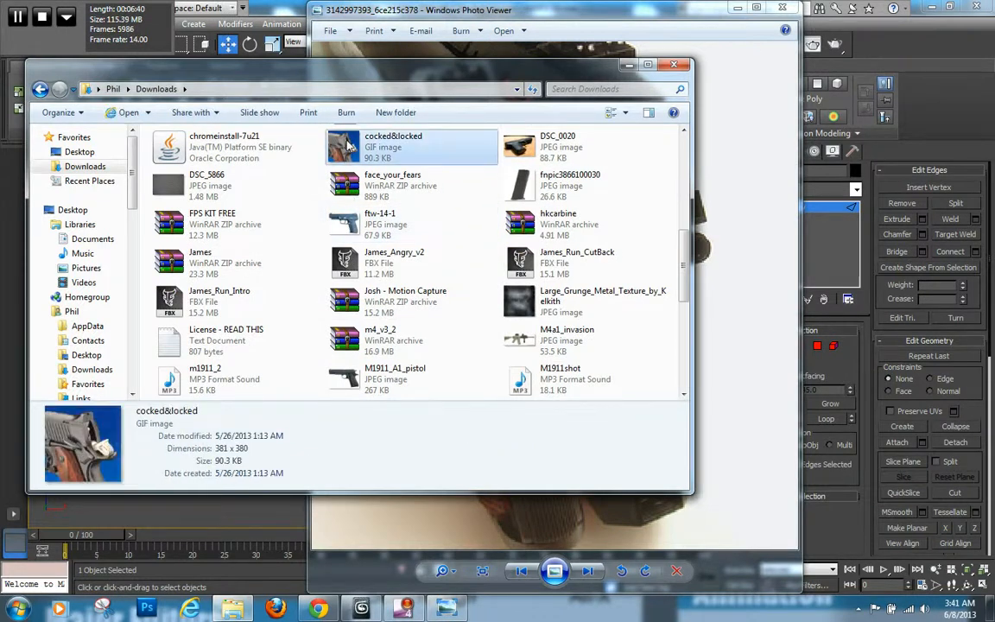
double_click(349, 147)
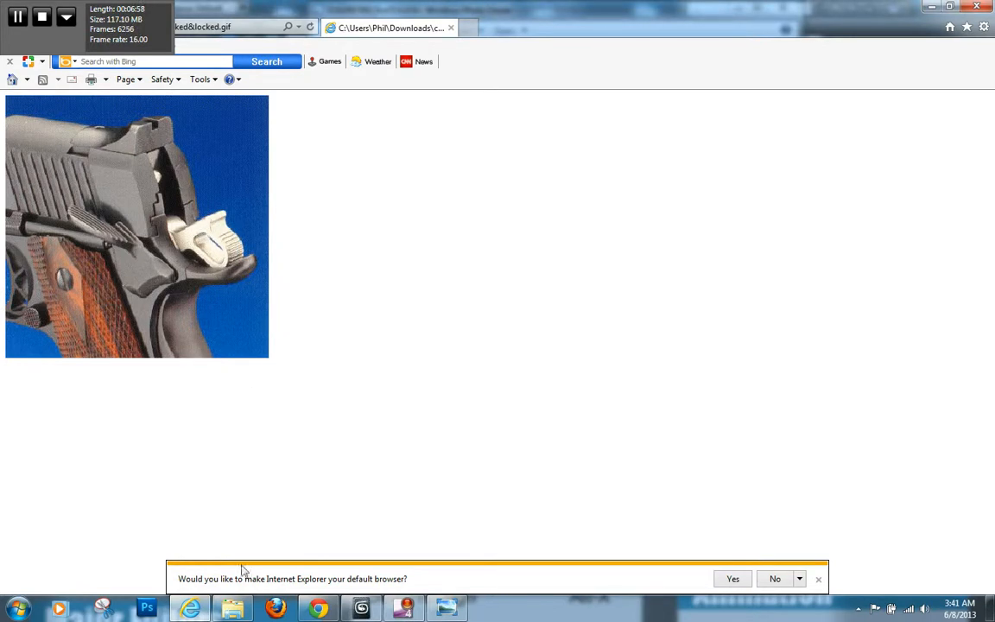
Switch back to 3ds Max and select the slide object in place of the grip for polygon-level editing
click(360, 609)
mouse_move(518, 260)
middle_down()
mouse_move(534, 255)
mouse_move(528, 243)
middle_up()
alt+middle_drag(457, 275, 684, 272)
click(817, 346)
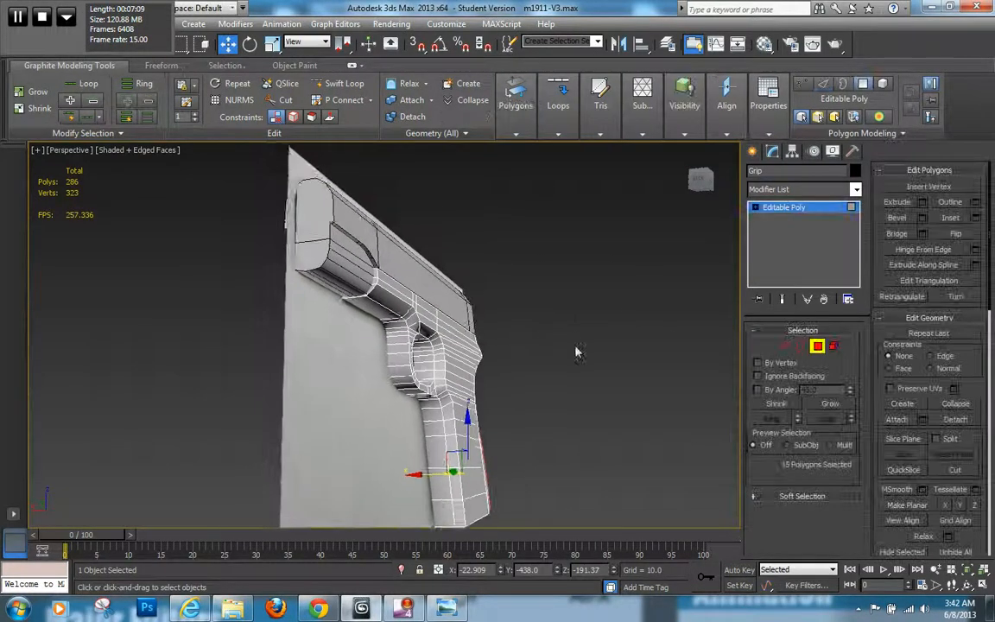
scroll(303, 209, up, 3)
alt+middle_drag(395, 204, 579, 348)
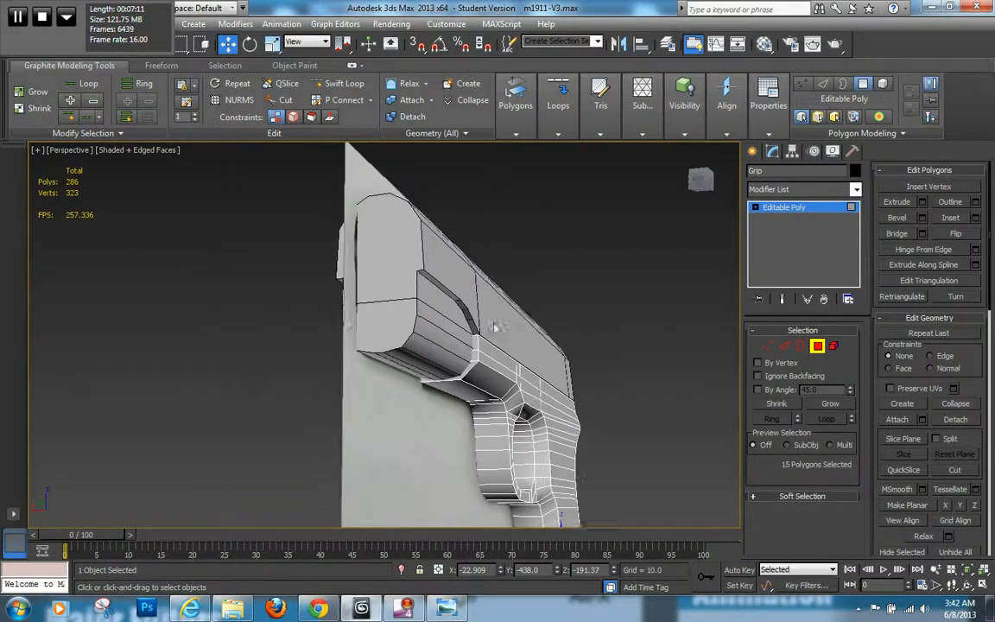
click(716, 377)
click(819, 347)
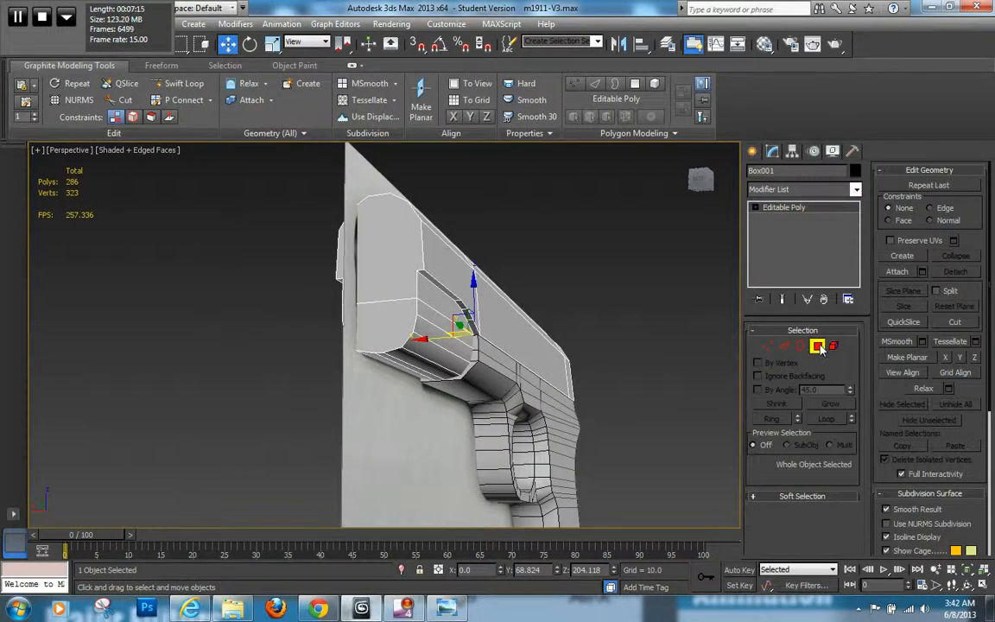
click(818, 348)
Assign smoothing group 1 to the thin ledge polygons along the curved cut on both sides of the slide's front
click(438, 289)
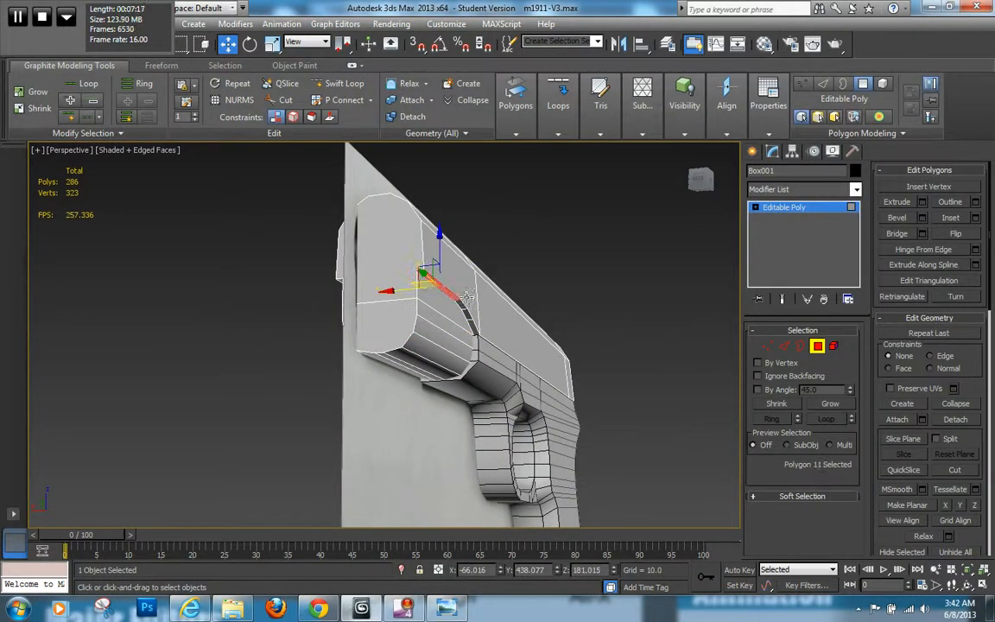
ctrl+click(463, 306)
ctrl+click(468, 316)
ctrl+click(473, 327)
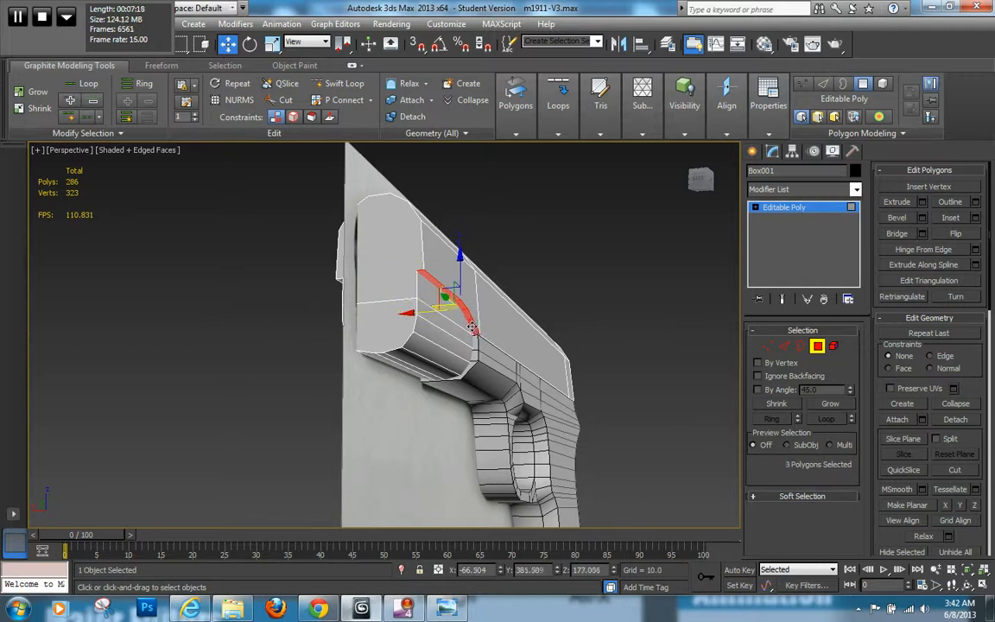
alt+middle_drag(382, 328, 497, 315)
ctrl+click(491, 326)
ctrl+click(496, 317)
ctrl+click(504, 308)
ctrl+click(515, 299)
ctrl+click(520, 294)
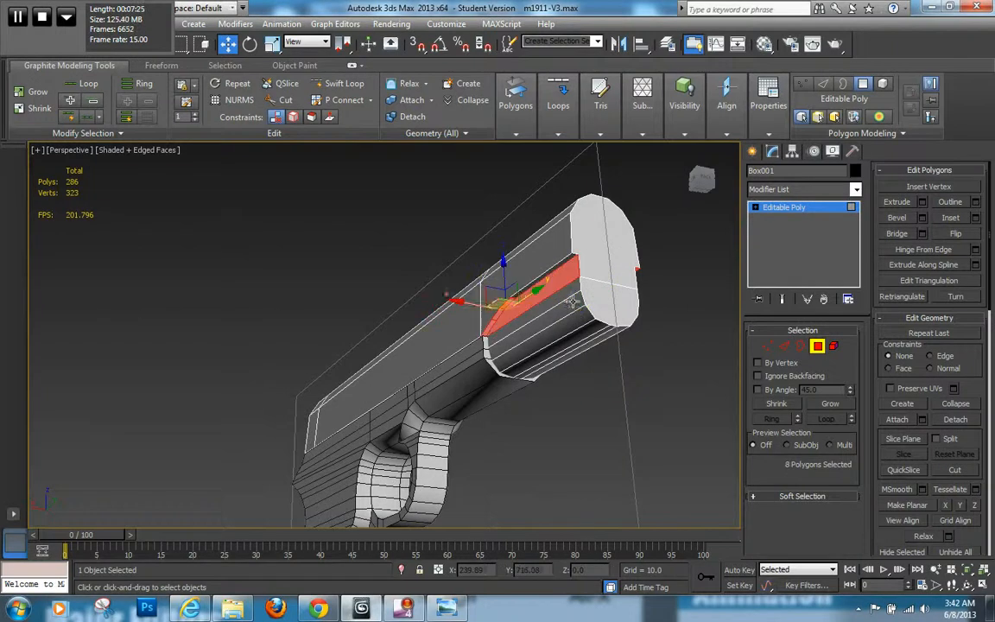
key(ctrl+z)
ctrl+click(525, 285)
scroll(982, 383, down, 10)
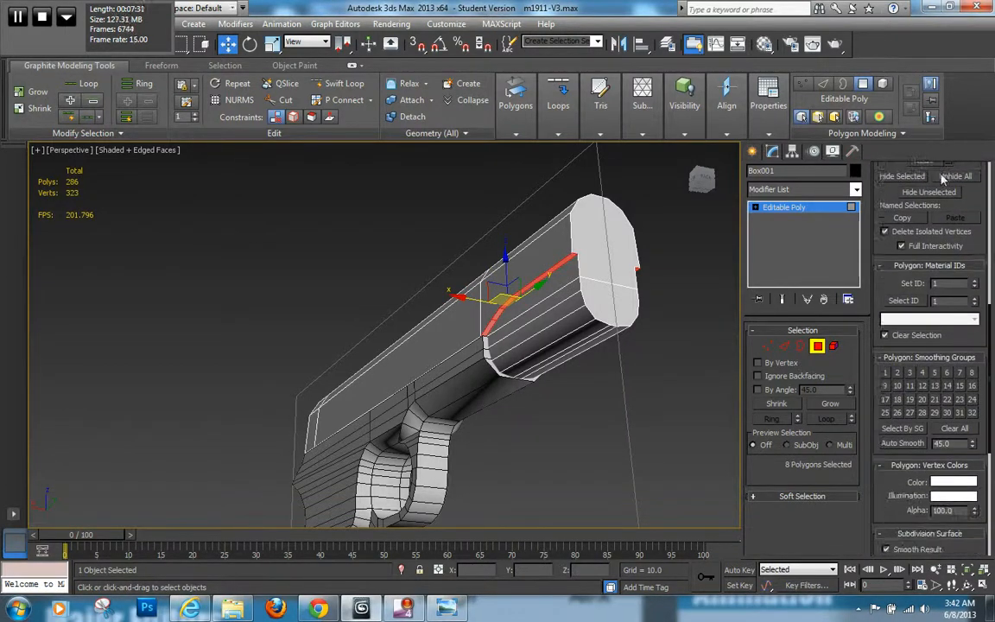
click(885, 372)
click(727, 391)
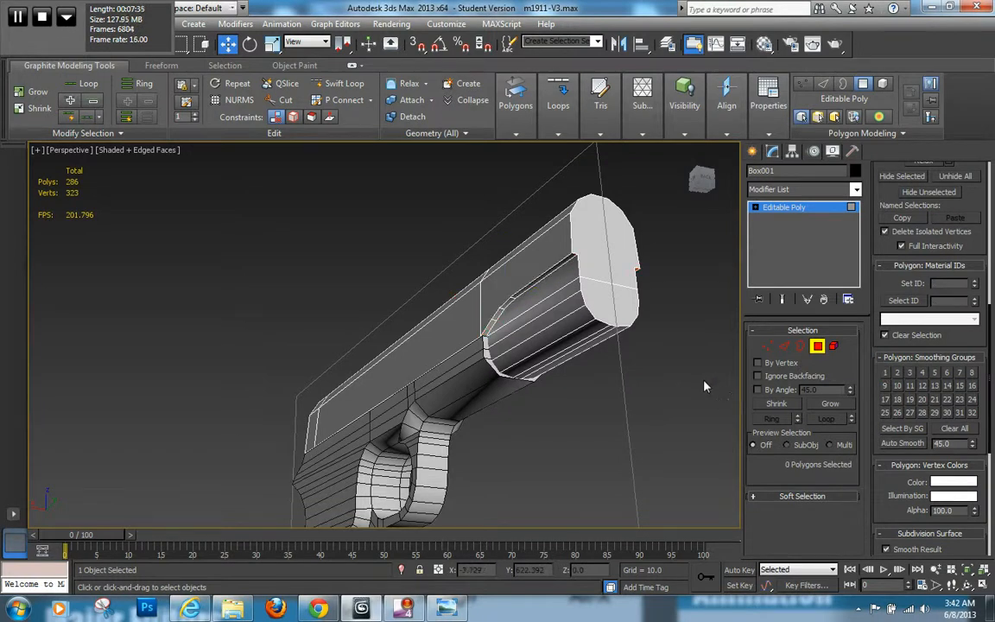
Examine the slide's smoothing around the front ledge with the edge display turned off
key(F4)
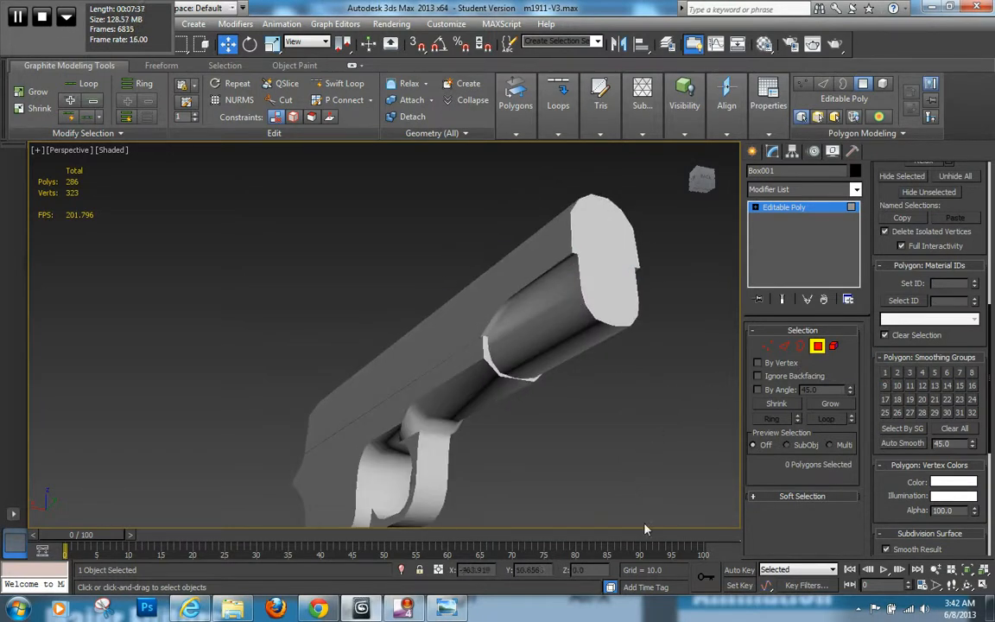
alt+middle_drag(652, 435, 595, 402)
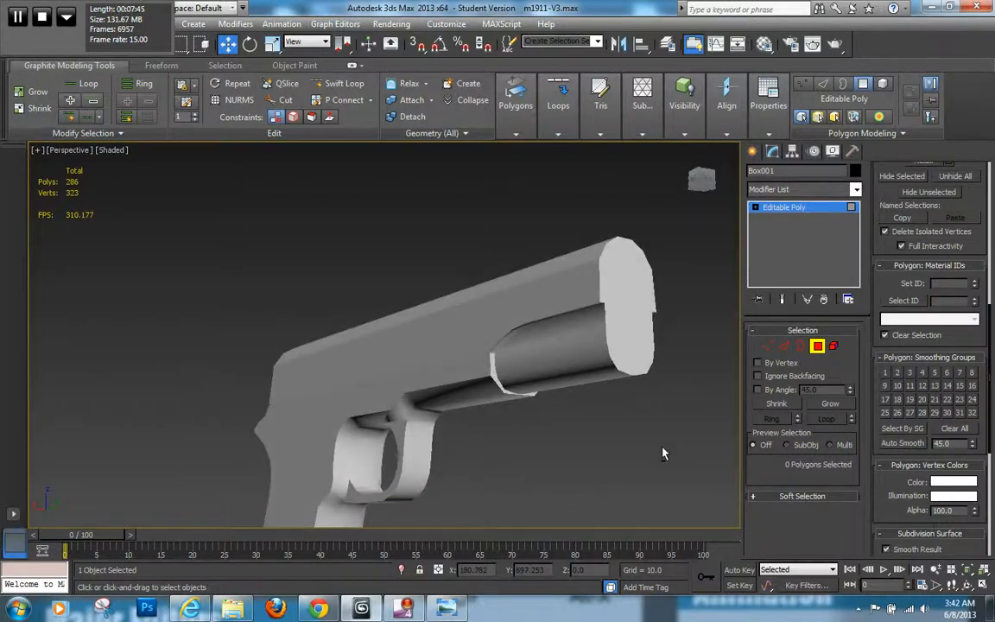
alt+middle_drag(648, 363, 491, 371)
scroll(491, 380, down, 5)
alt+middle_drag(535, 397, 536, 364)
scroll(535, 365, up, 6)
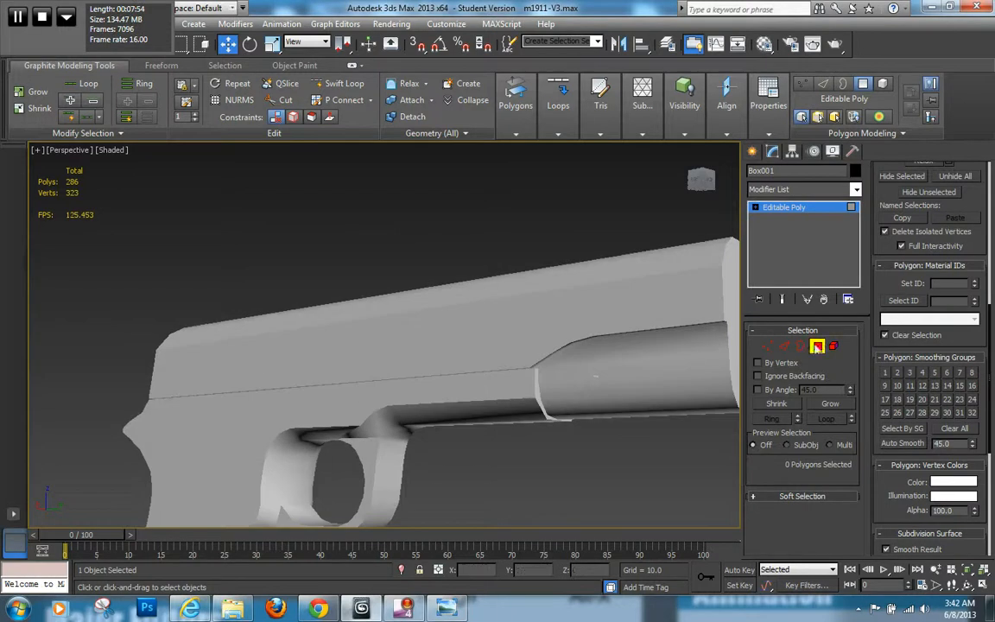
key(F4)
middle_drag(507, 404, 361, 383)
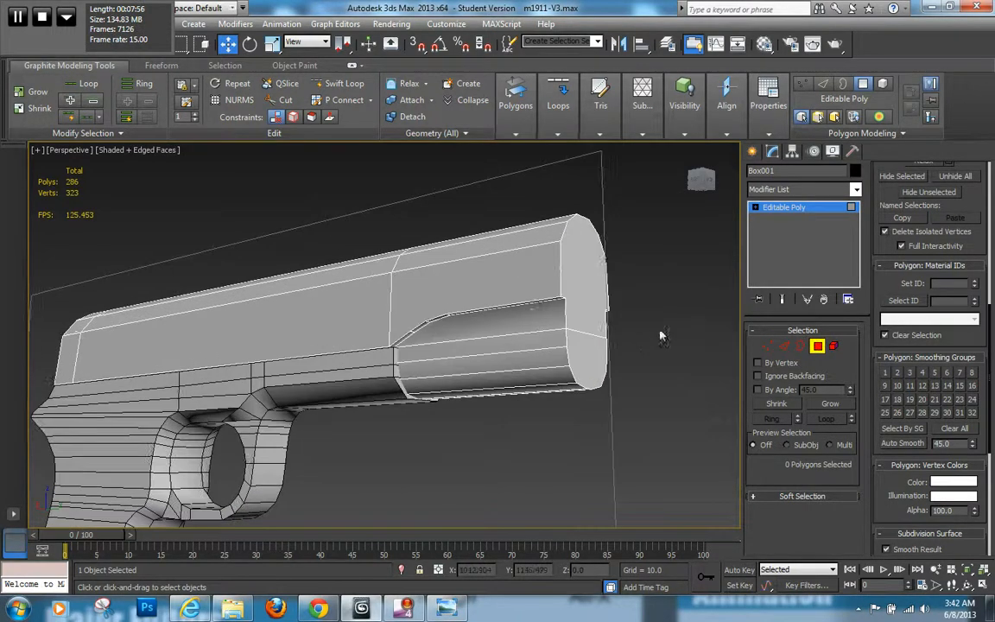
Move the upper two side polygons beneath the ledge on both sides of the slide from smoothing group 1 to group 2
click(531, 316)
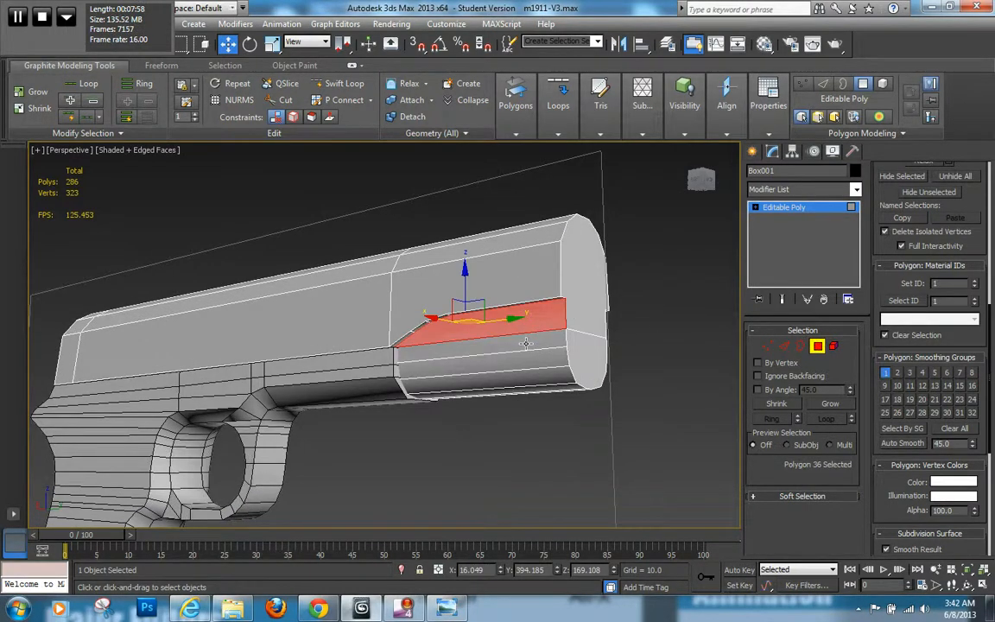
ctrl+click(519, 344)
alt+middle_drag(518, 345, 369, 322)
ctrl+click(369, 322)
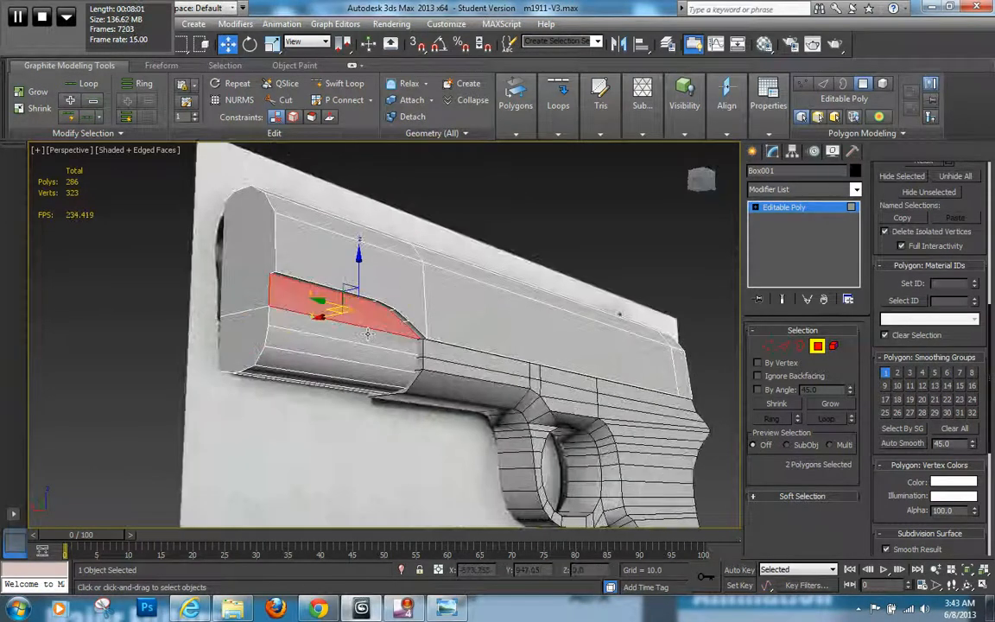
click(886, 373)
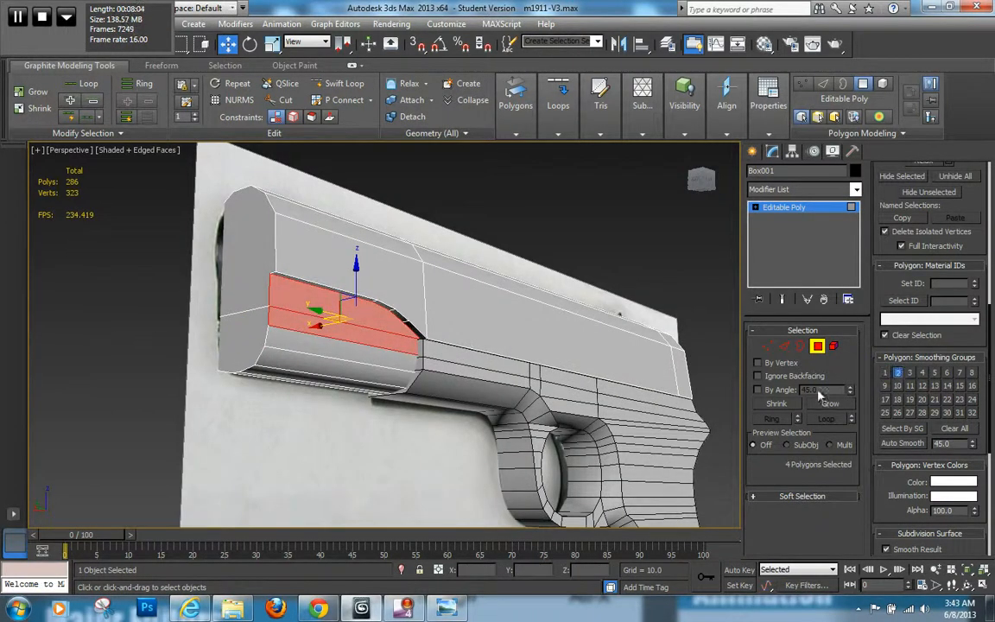
click(161, 336)
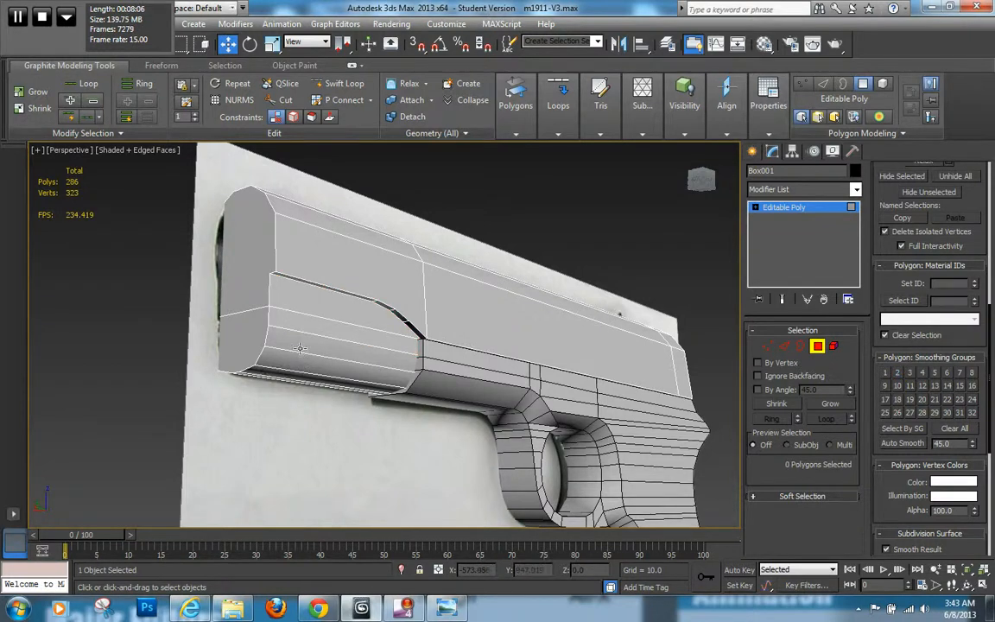
Check the slide's updated smoothing with the edge display off, and compare the pistol with the reference image
key(F4)
mouse_move(327, 368)
alt+middle_down()
mouse_move(428, 352)
mouse_move(427, 380)
mouse_move(470, 337)
mouse_move(400, 362)
mouse_move(278, 323)
mouse_move(251, 347)
mouse_move(259, 391)
mouse_move(363, 406)
mouse_move(471, 406)
mouse_move(414, 380)
mouse_move(354, 372)
mouse_move(515, 374)
mouse_move(435, 370)
alt+middle_up()
key(F4)
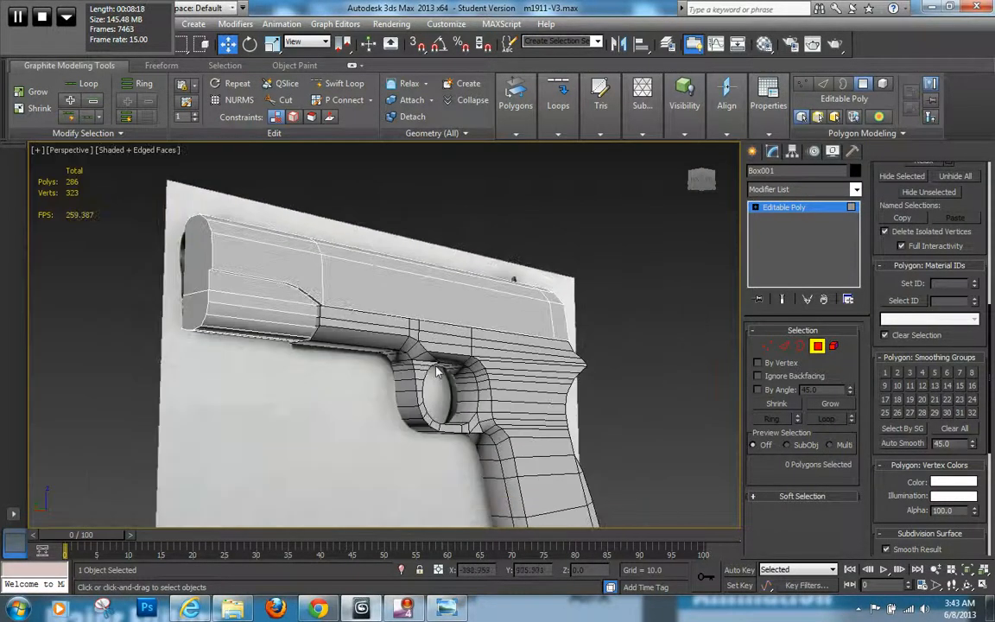
alt+middle_drag(553, 394, 323, 338)
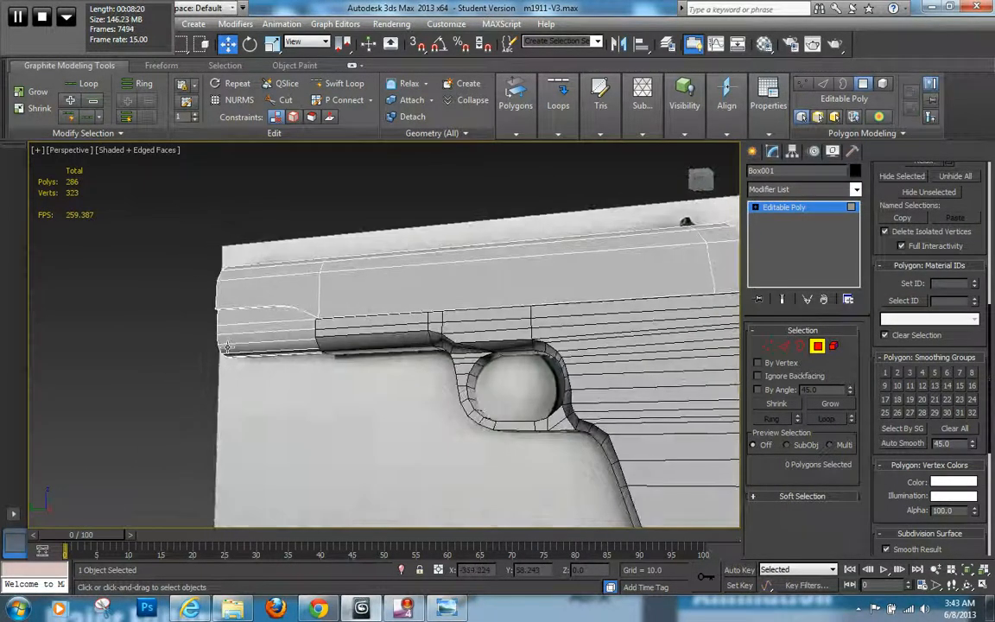
alt+middle_drag(251, 344, 583, 447)
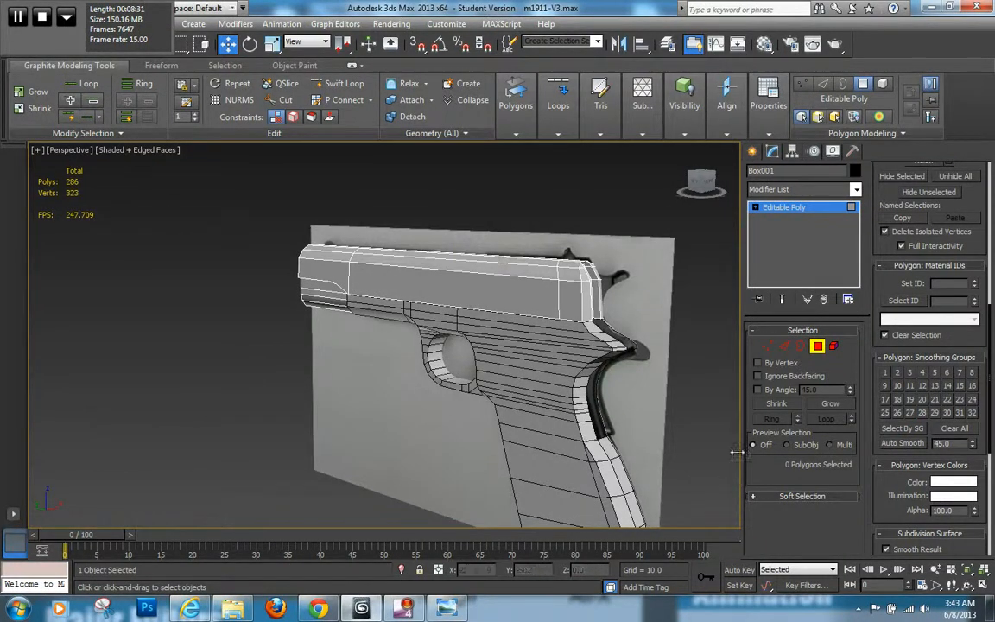
click(344, 83)
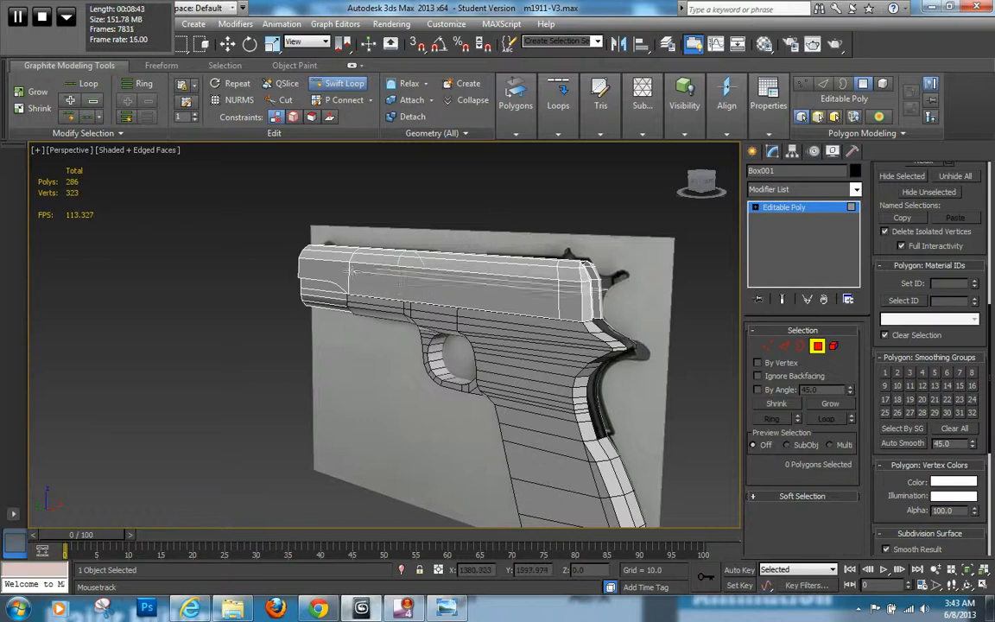
click(767, 347)
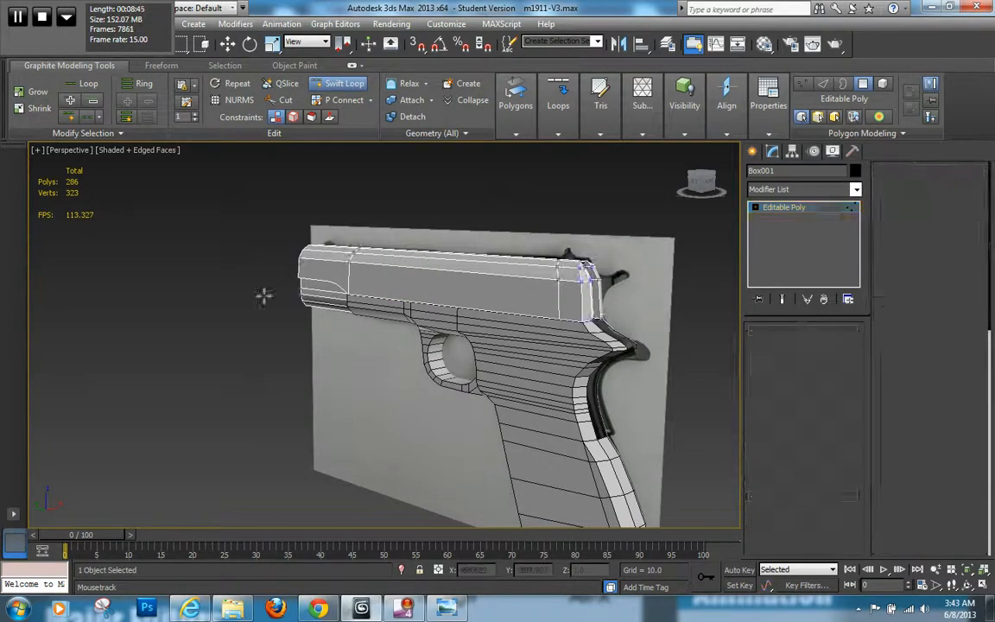
scroll(440, 275, up, 6)
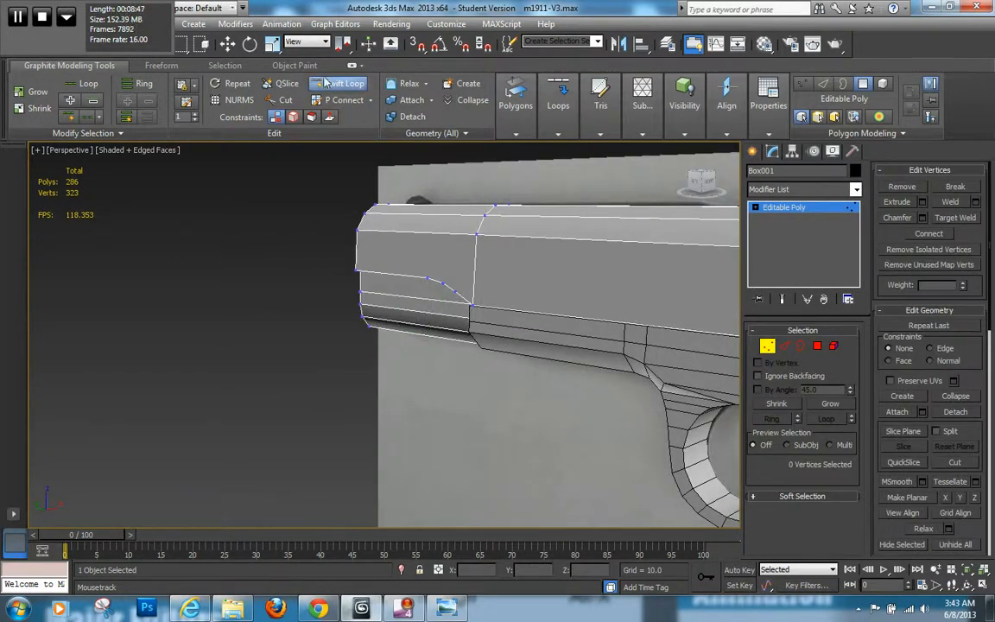
right_click(428, 277)
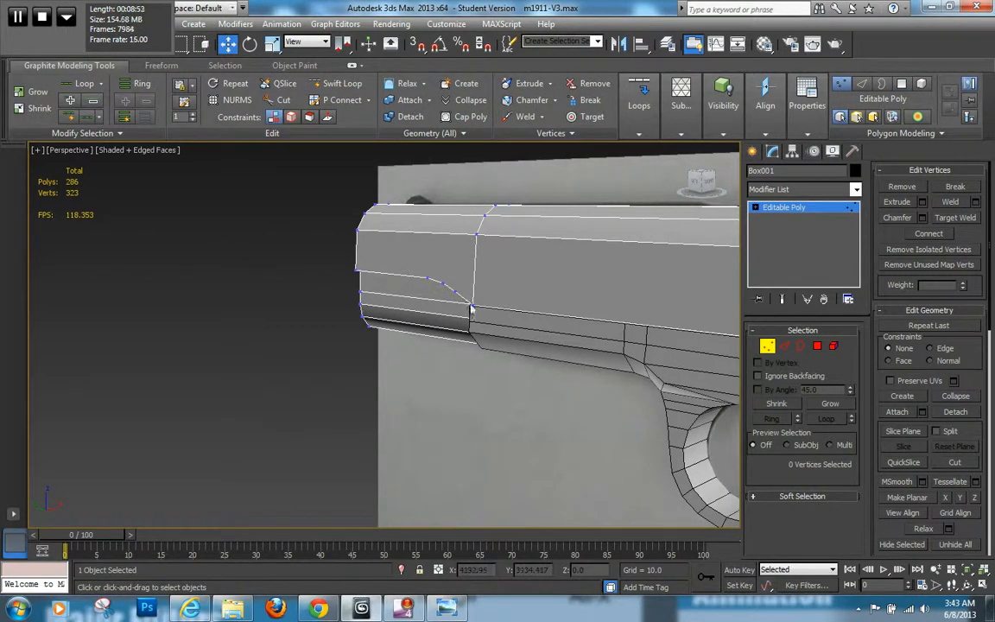
Examine the slide's front cut and its rear end above the grip from several angles, outside sub-object editing
alt+middle_drag(434, 304, 525, 235)
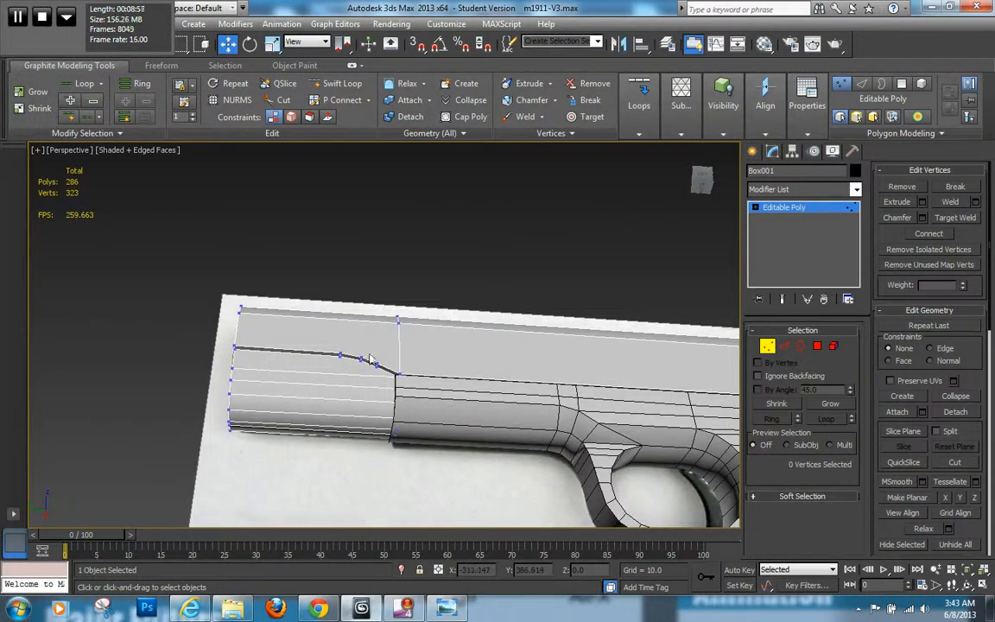
alt+middle_drag(561, 350, 486, 408)
scroll(583, 347, down, 8)
alt+middle_drag(583, 347, 488, 371)
scroll(473, 360, up, 4)
key(1)
scroll(488, 373, up, 4)
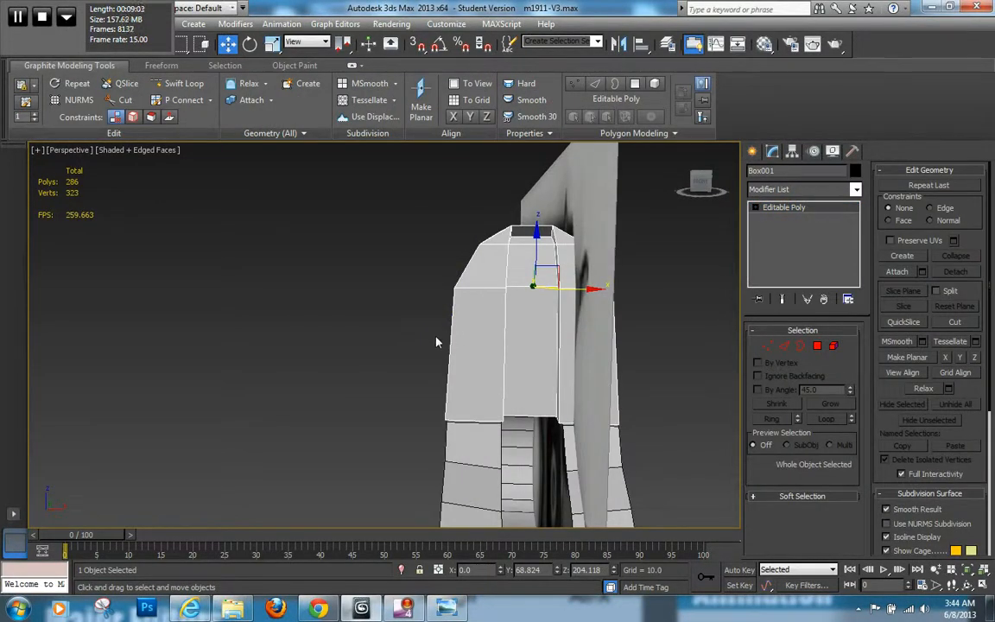
alt+middle_drag(393, 333, 248, 316)
alt+middle_drag(403, 303, 413, 340)
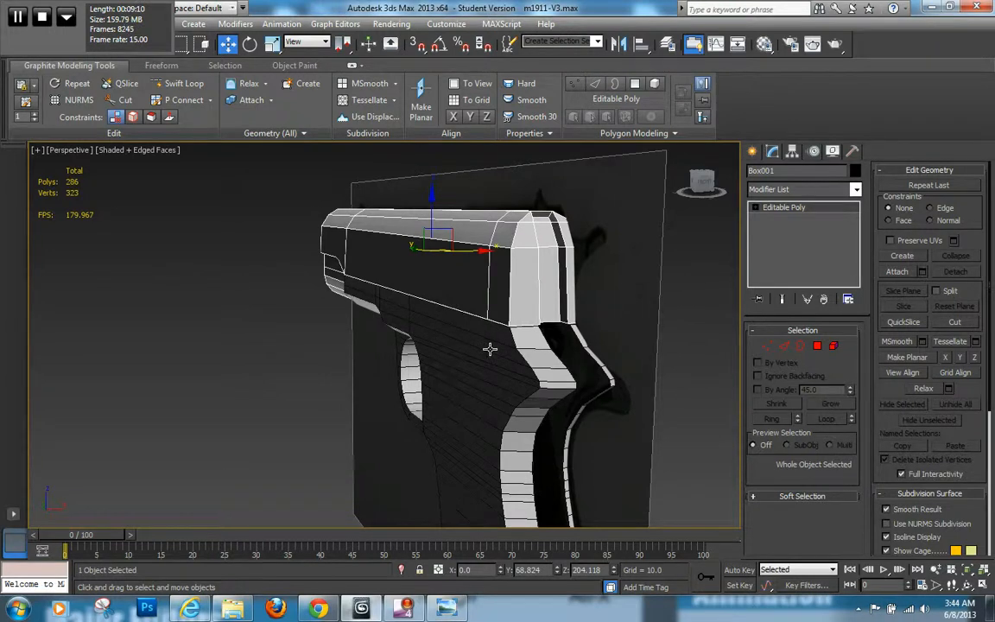
Select the grip object beneath the slide and enter edge sub-object editing
scroll(488, 348, down, 3)
scroll(489, 348, up, 3)
alt+middle_drag(489, 329, 529, 369)
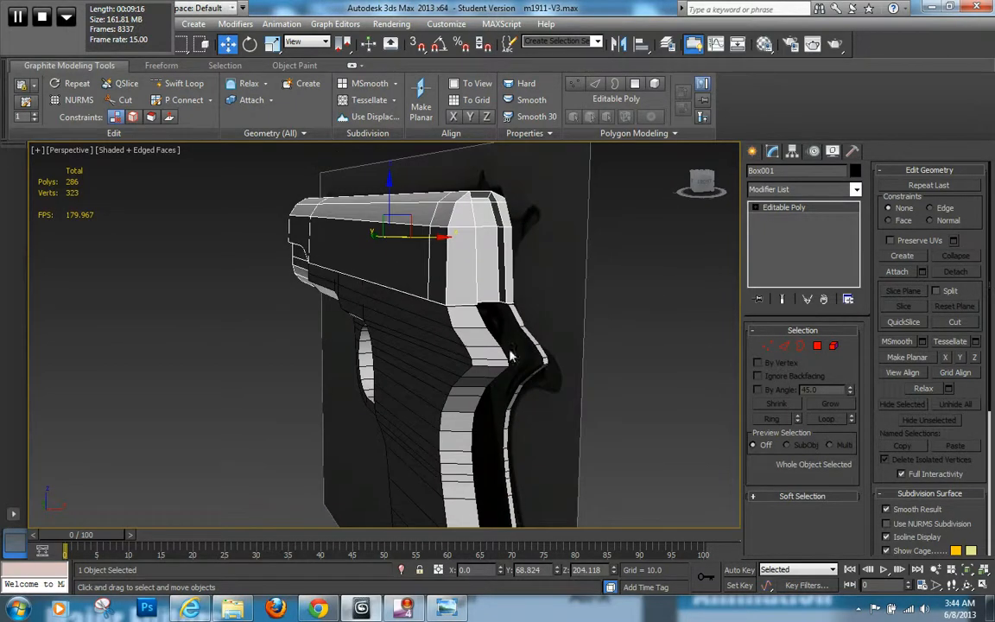
click(463, 343)
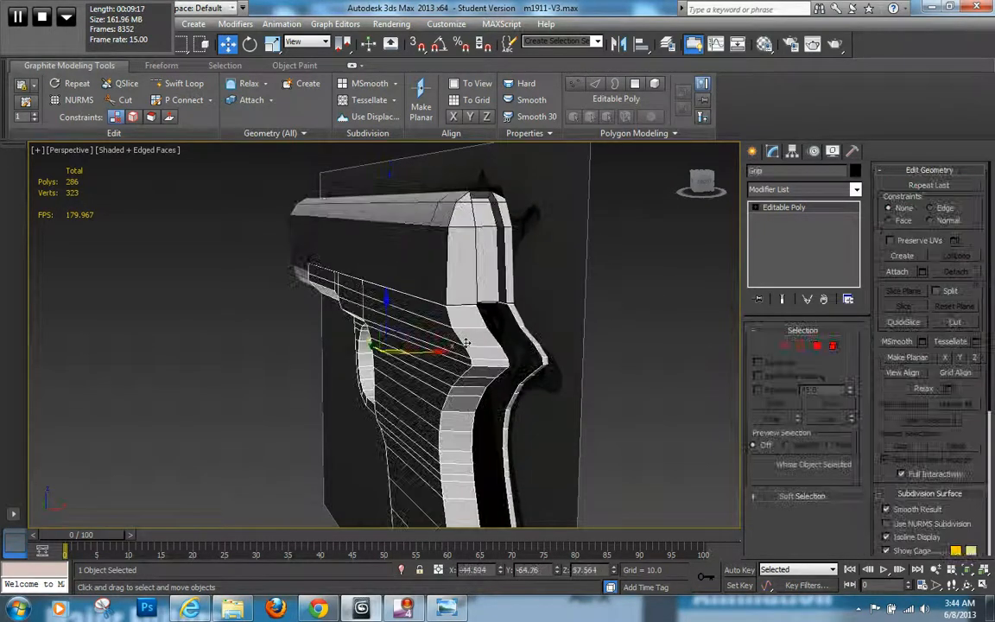
click(785, 348)
Examine the grip's edges along the open back and below the slide's rear end from several angles
alt+middle_drag(533, 390, 521, 258)
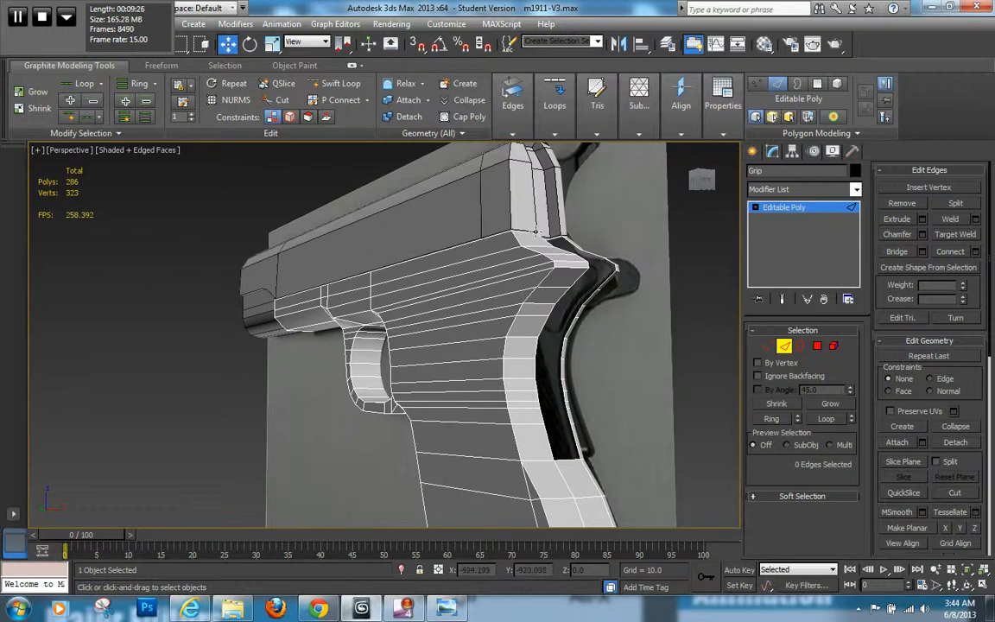
alt+middle_drag(542, 238, 516, 266)
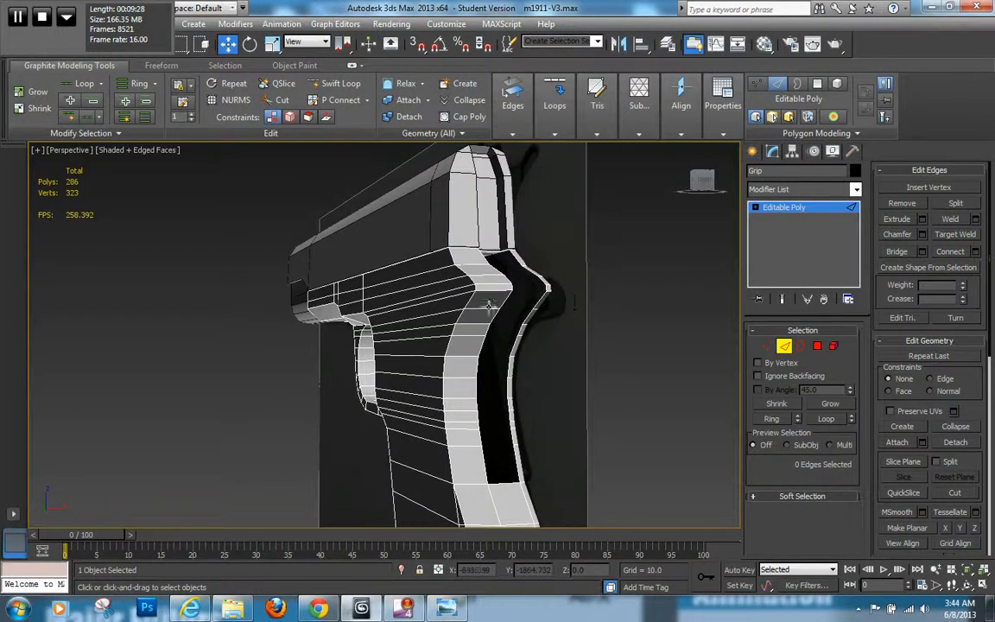
alt+middle_drag(489, 323, 481, 391)
double_click(306, 344)
click(618, 397)
mouse_move(566, 393)
alt+middle_down()
mouse_move(537, 413)
mouse_move(392, 286)
alt+middle_up()
alt+middle_drag(479, 316, 483, 367)
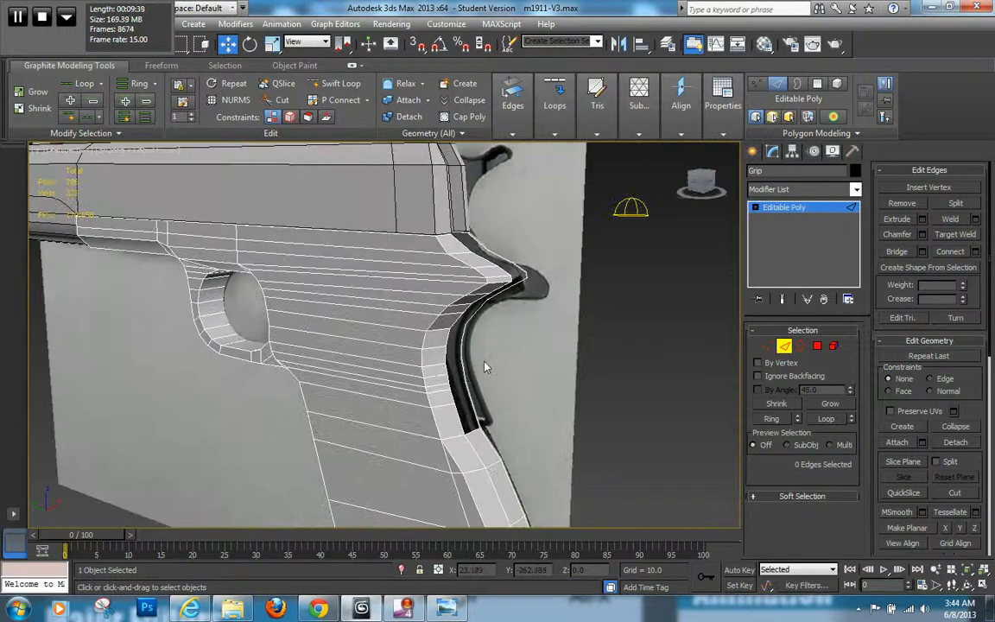
Compare the grip, trigger guard and slide outlines with the reference image in the Left view, from the hammer to the muzzle
key(l)
scroll(499, 346, down, 4)
middle_drag(499, 342, 554, 506)
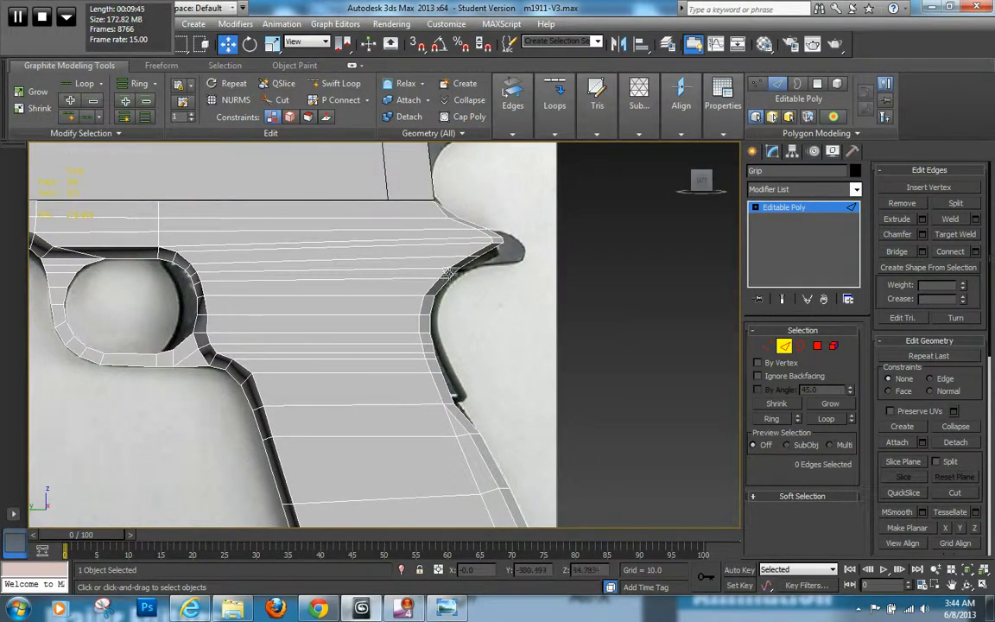
middle_drag(490, 253, 473, 288)
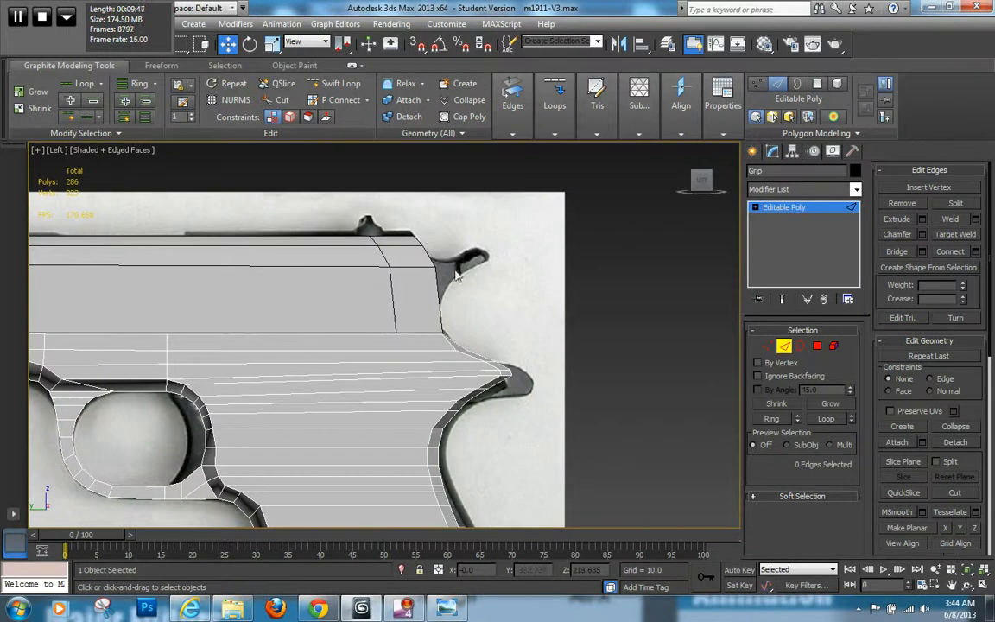
middle_drag(366, 229, 582, 267)
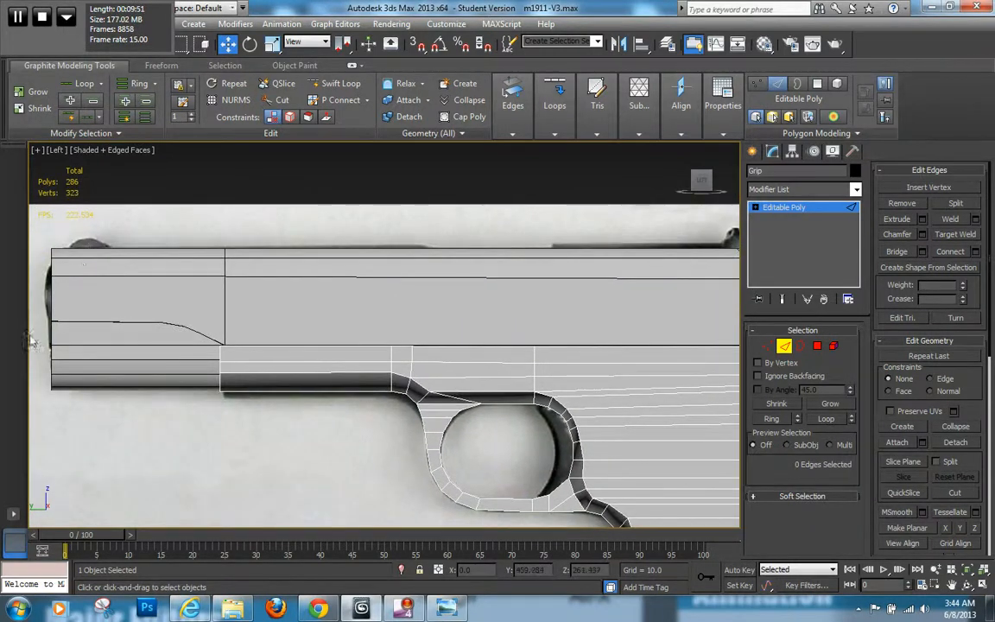
middle_drag(441, 366, 380, 326)
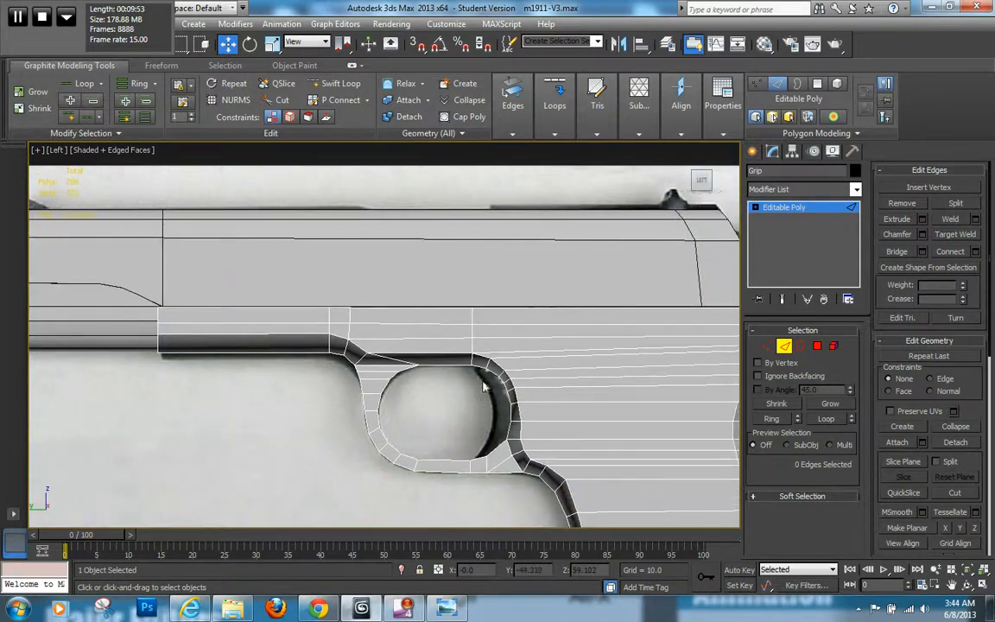